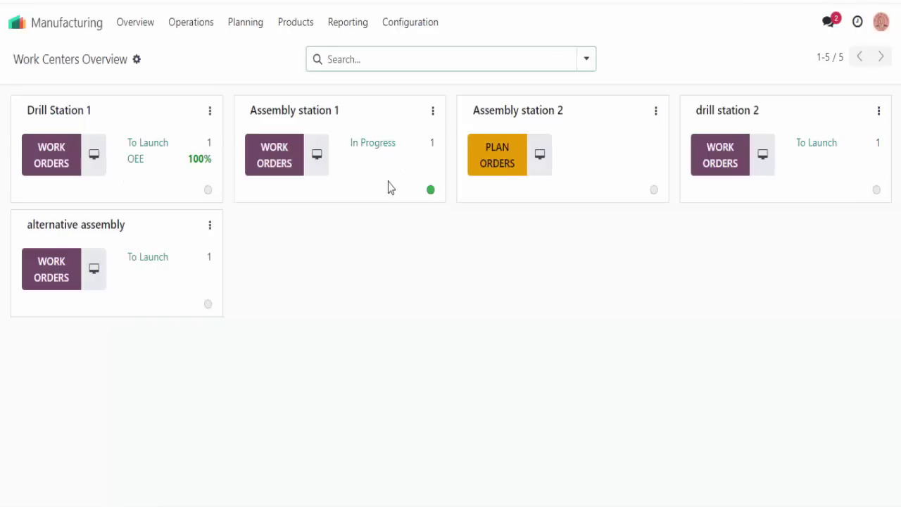
# - Open the Rusty crate product from the Products list
pyautogui.click(289, 28)
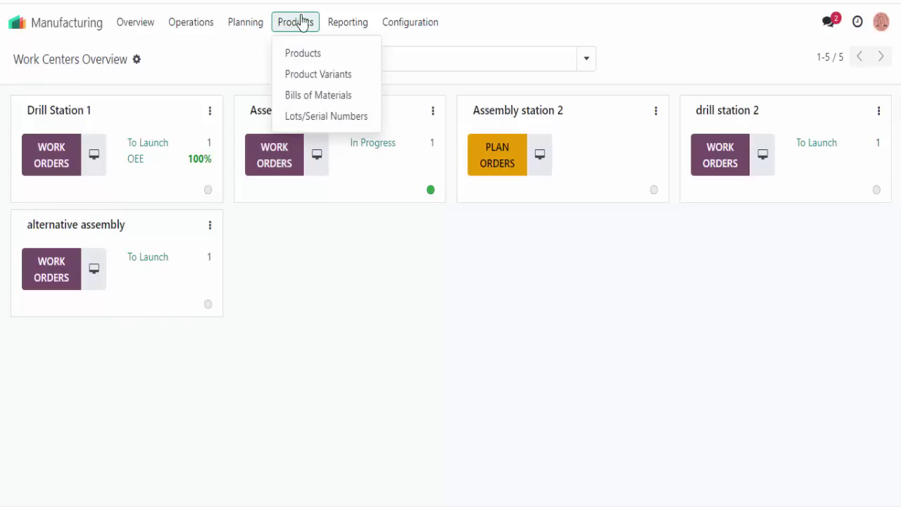
pyautogui.click(305, 55)
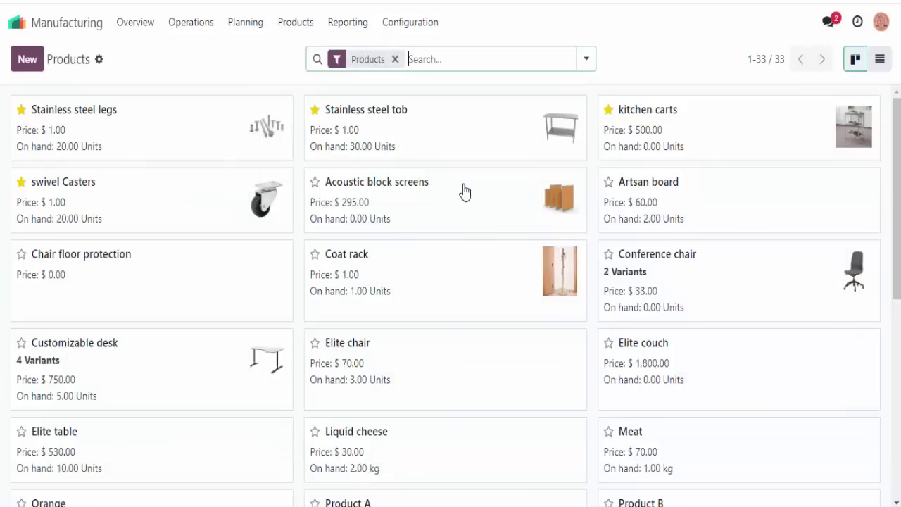
pyautogui.scroll(-5, 465, 191)
pyautogui.scroll(-2, 477, 194)
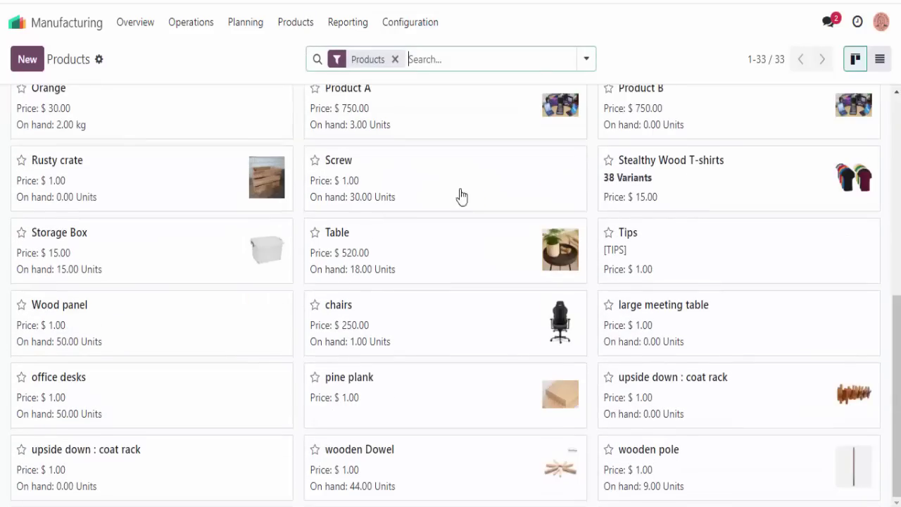
pyautogui.click(183, 188)
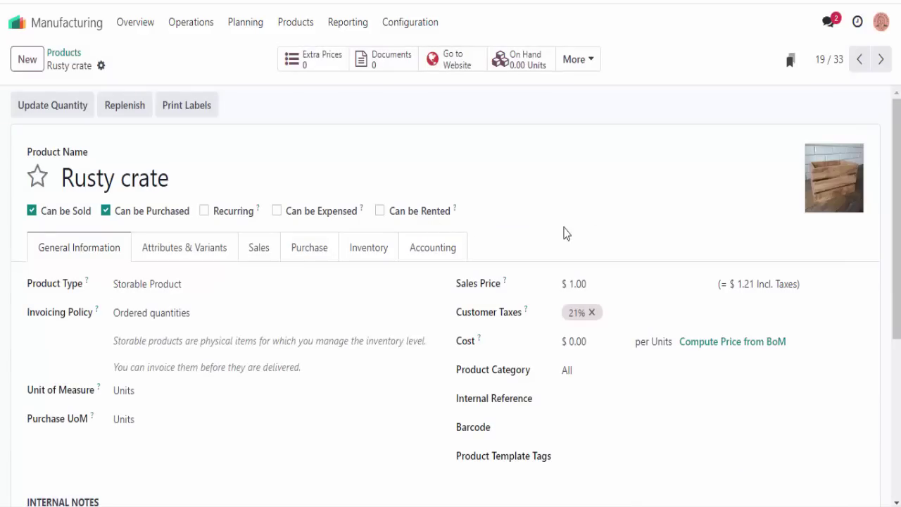
# - Open Rusty crate's bill of materials and view its Assembly operation at Assembly station 1
pyautogui.click(576, 63)
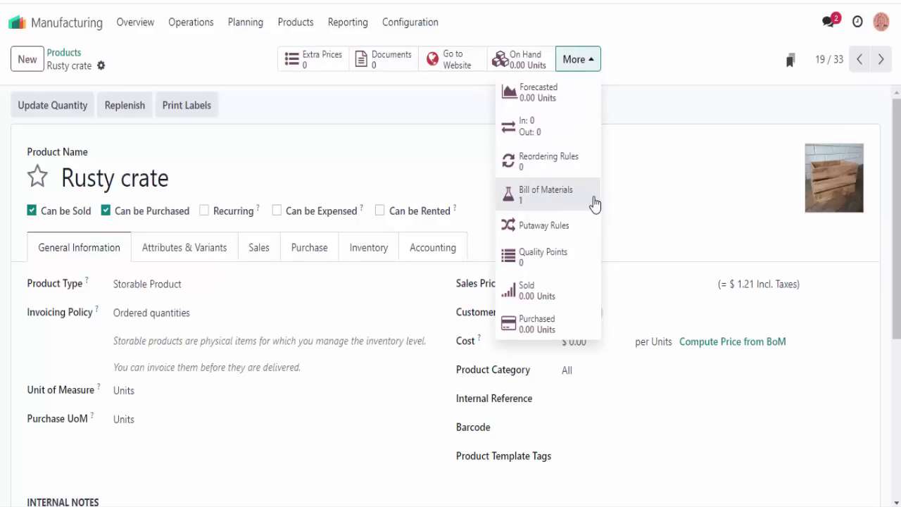
pyautogui.click(544, 207)
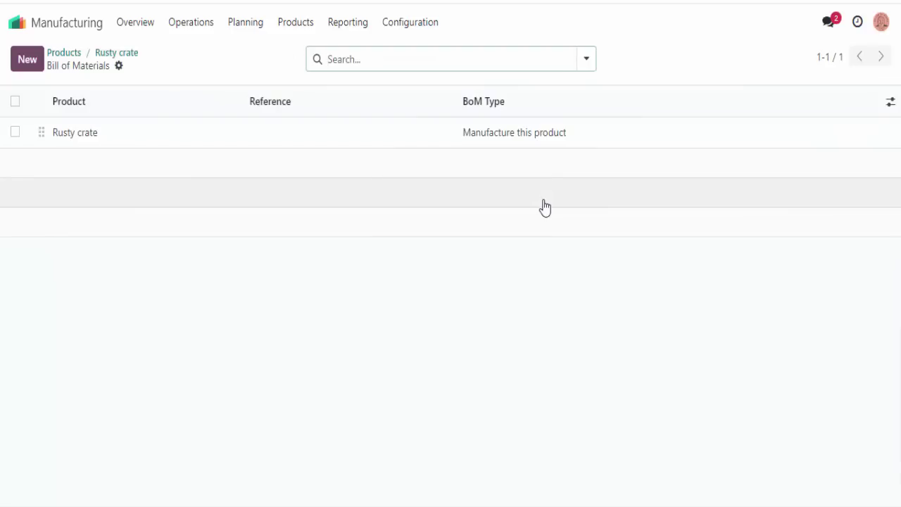
pyautogui.click(119, 144)
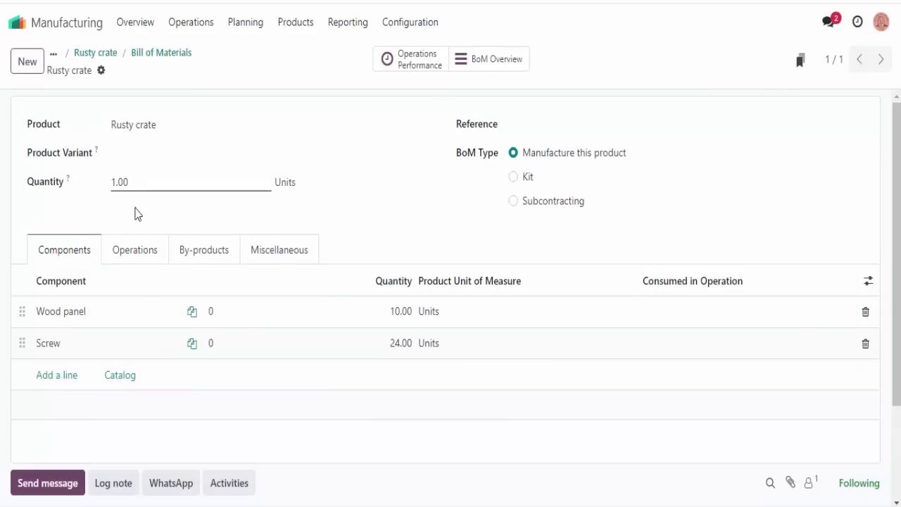
pyautogui.click(135, 252)
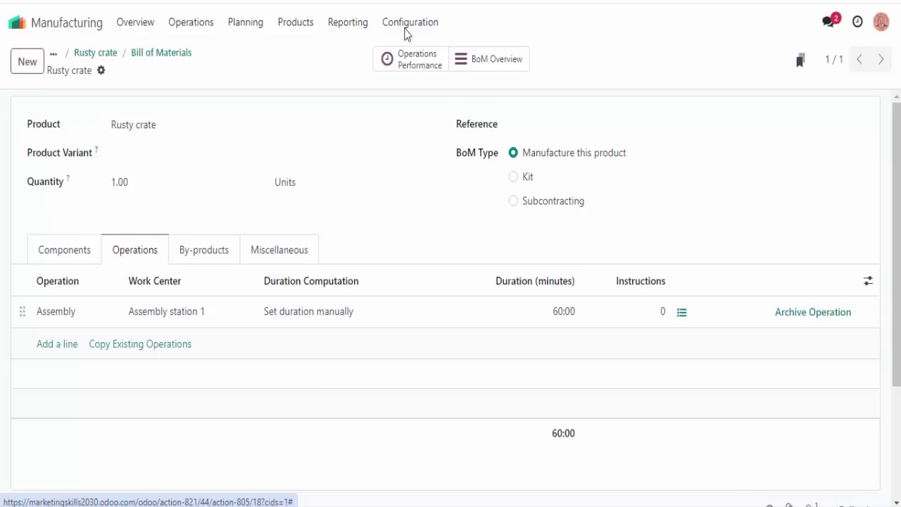
# - Switch between Manufacturing Settings and the Work Centers list, then open Assembly station 1
pyautogui.click(405, 29)
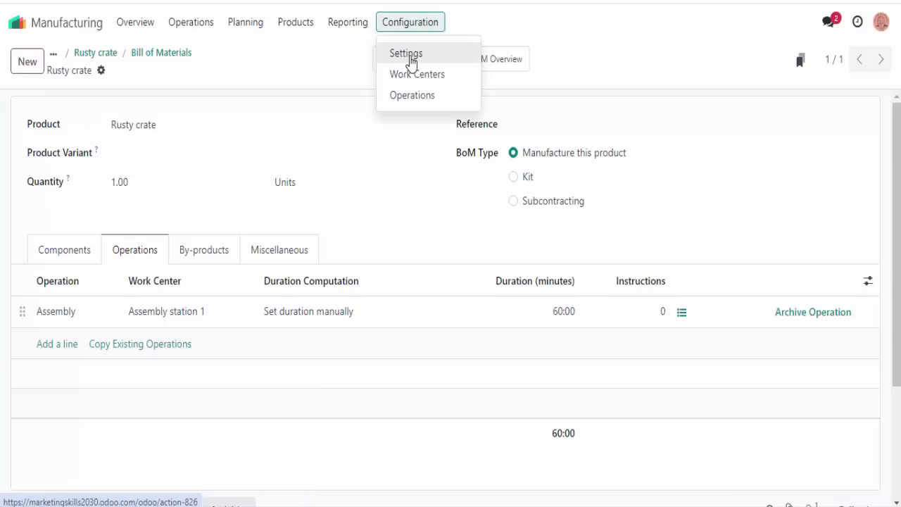
pyautogui.click(408, 55)
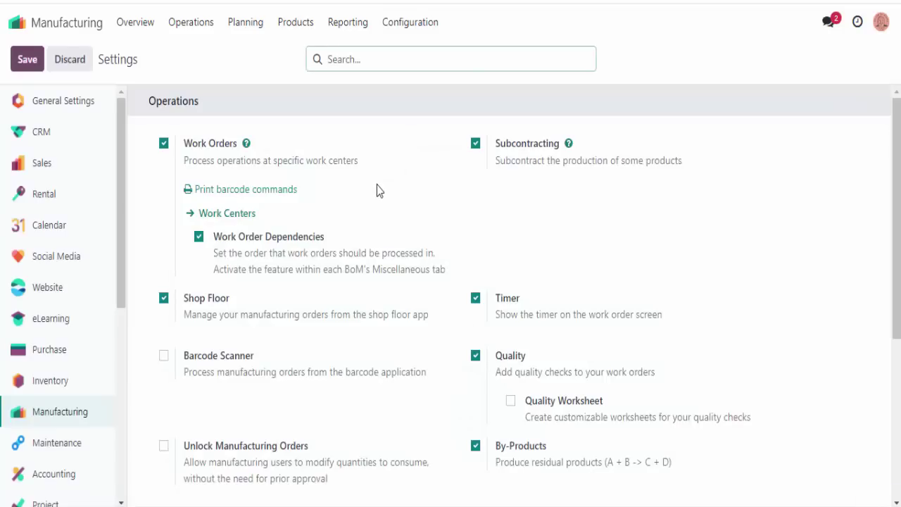
pyautogui.click(421, 30)
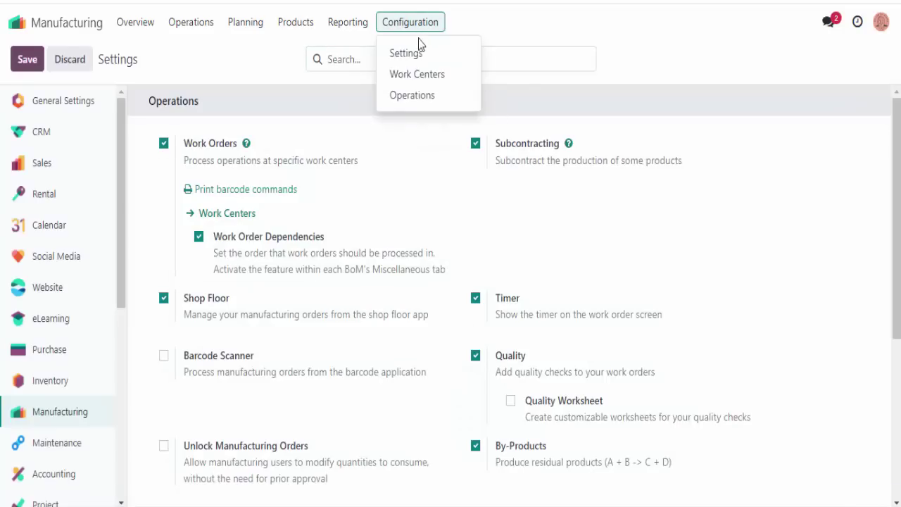
pyautogui.click(420, 74)
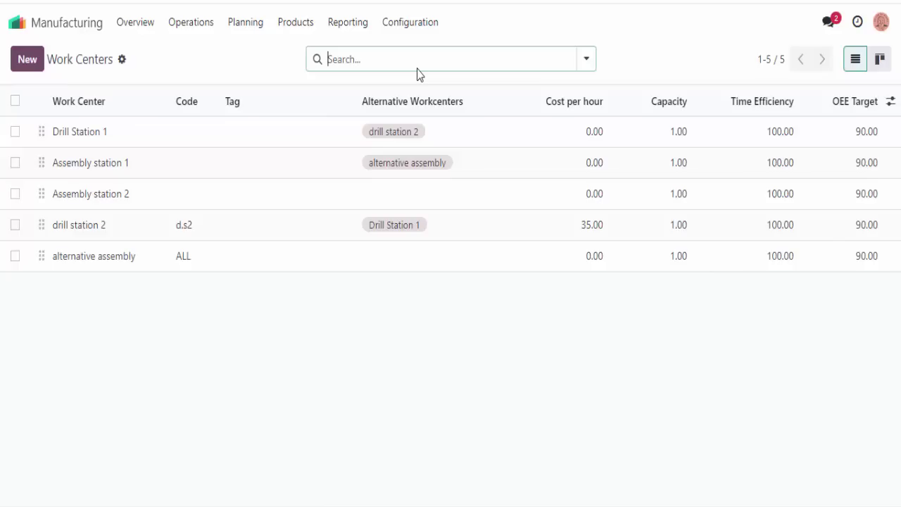
pyautogui.click(407, 26)
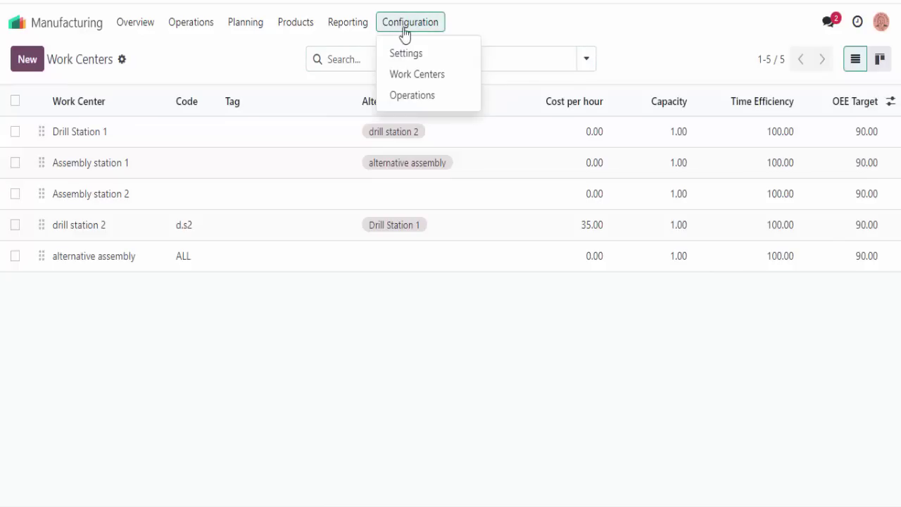
pyautogui.click(399, 60)
pyautogui.click(402, 32)
pyautogui.click(238, 216)
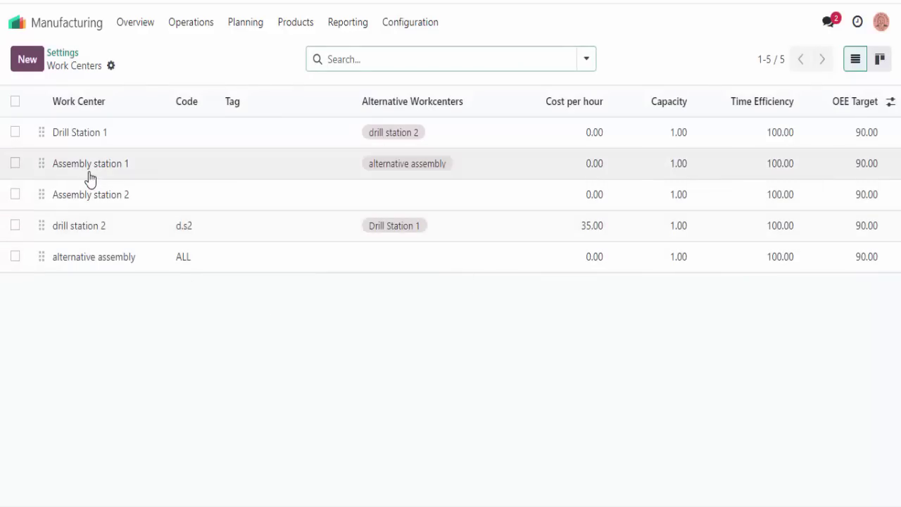
pyautogui.click(88, 178)
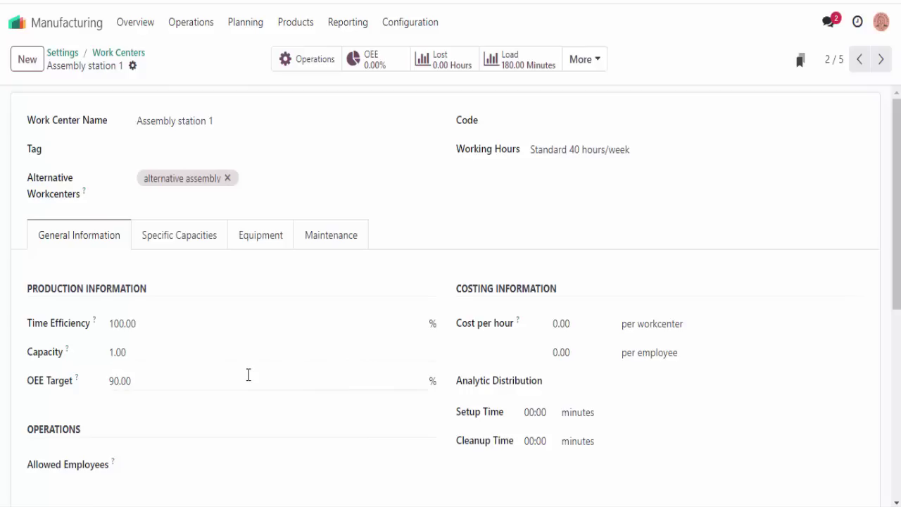
# - Check the Capacity help tooltip on the Assembly station 1 form
pyautogui.moveTo(67, 356)
# - Change Assembly station 1's OEE target from 90.00 to 0
pyautogui.click(208, 382)
pyautogui.write('00')
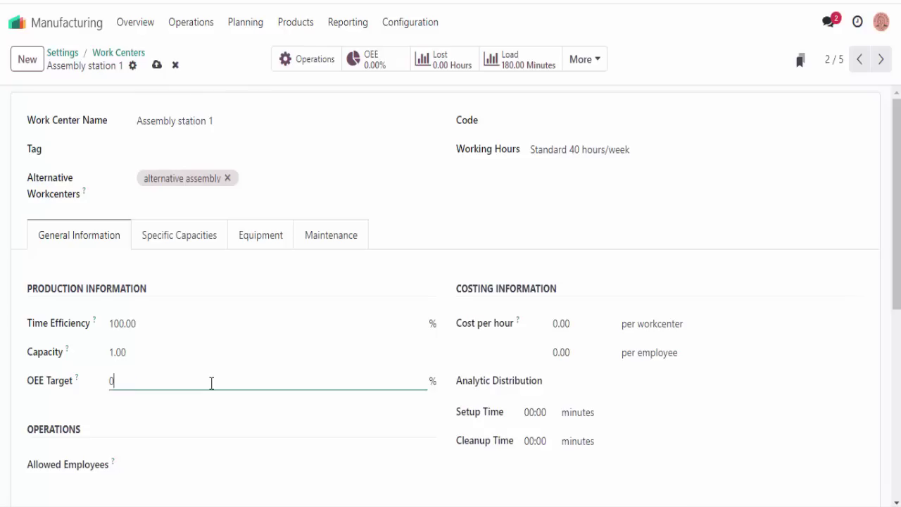
pyautogui.click(408, 227)
# - Try a capacity of 2.00, then set it back to 1.00
pyautogui.click(130, 356)
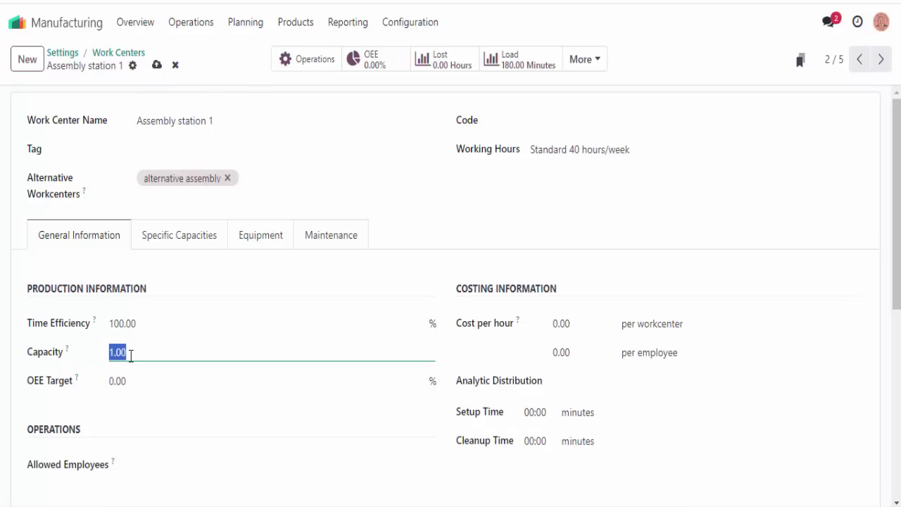
pyautogui.write('2')
pyautogui.click(392, 156)
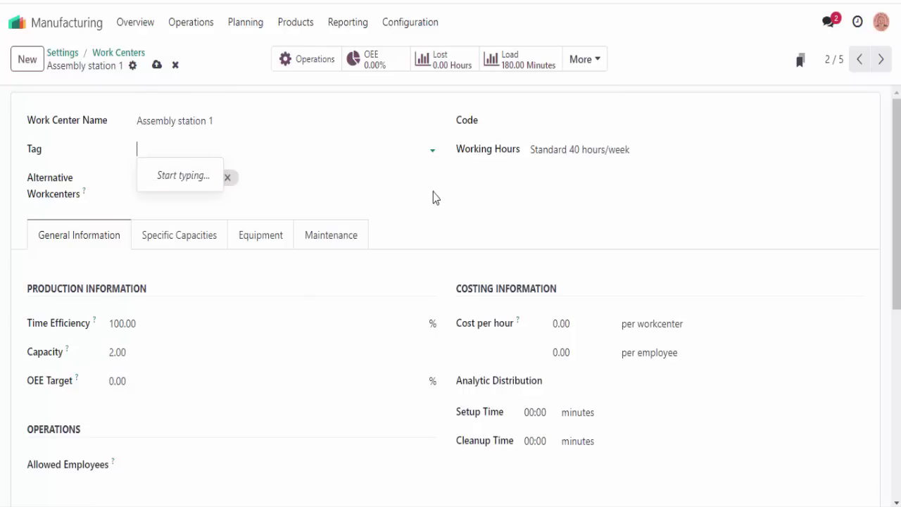
pyautogui.click(128, 349)
pyautogui.write('1')
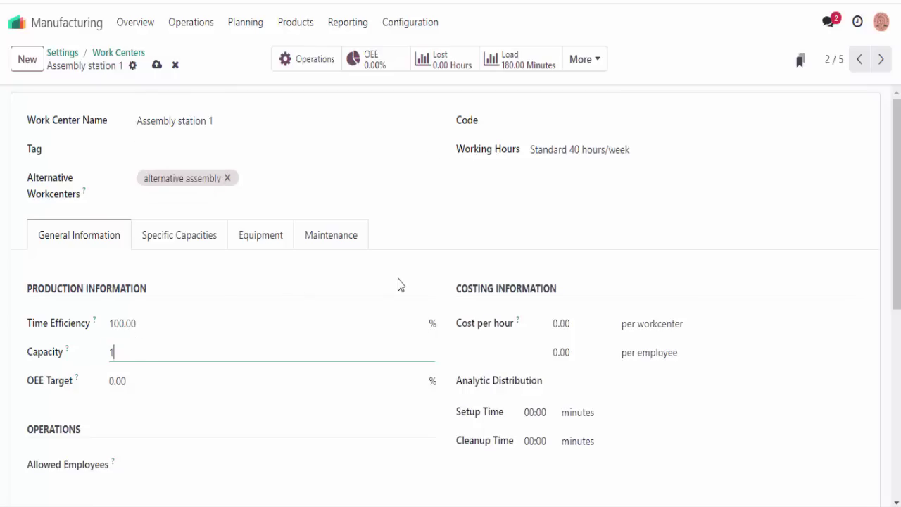
pyautogui.press('Tab')
pyautogui.hotkey('shift', 'Tab')
# - Save the work center and view its empty Specific Capacities table
pyautogui.click(209, 384)
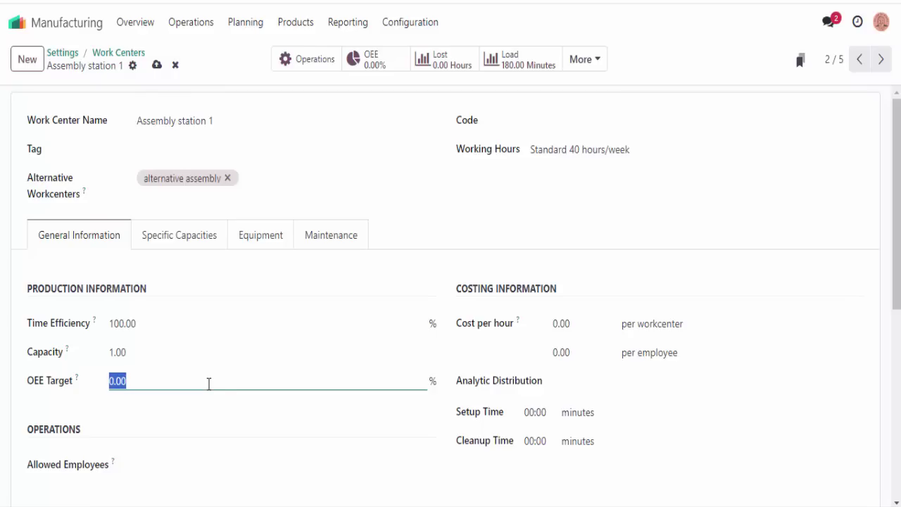
pyautogui.scroll(-2, 259, 362)
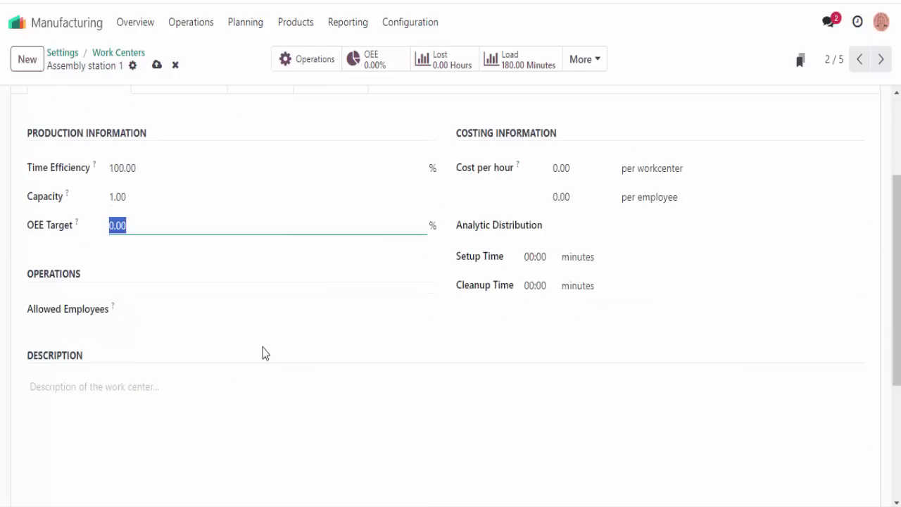
pyautogui.scroll(2, 262, 352)
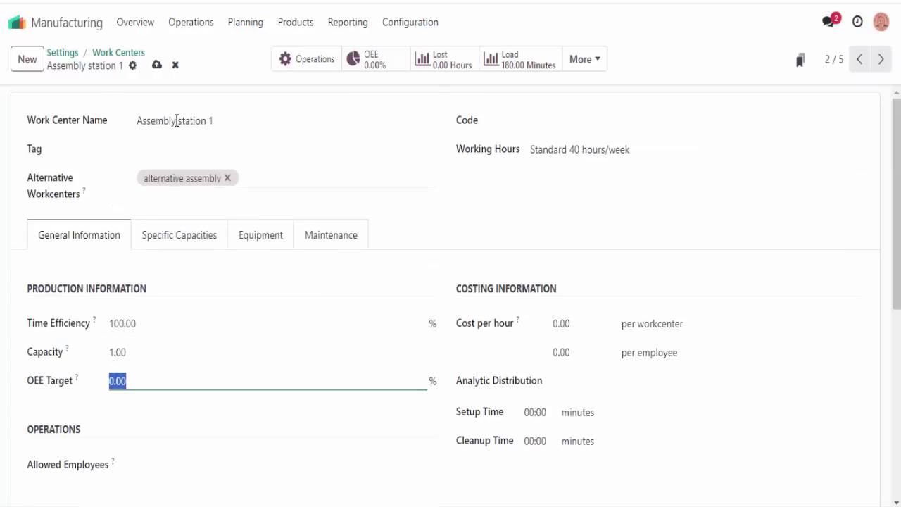
pyautogui.click(157, 67)
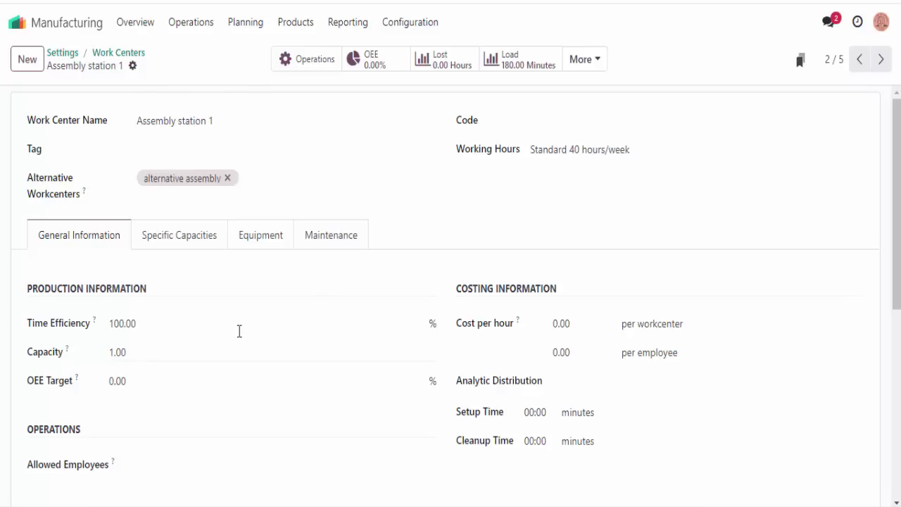
pyautogui.click(187, 242)
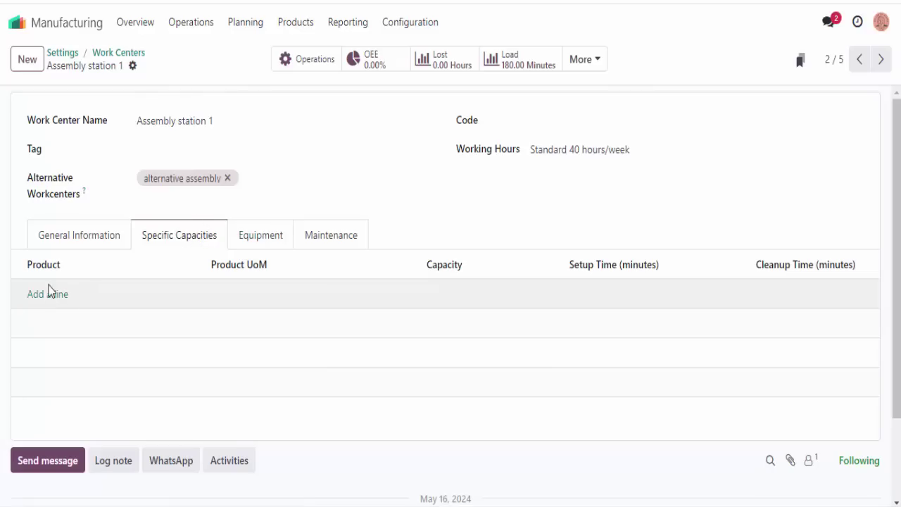
# - Add a specific capacity line for Wood panel, found via Search More
pyautogui.click(49, 294)
pyautogui.click(52, 295)
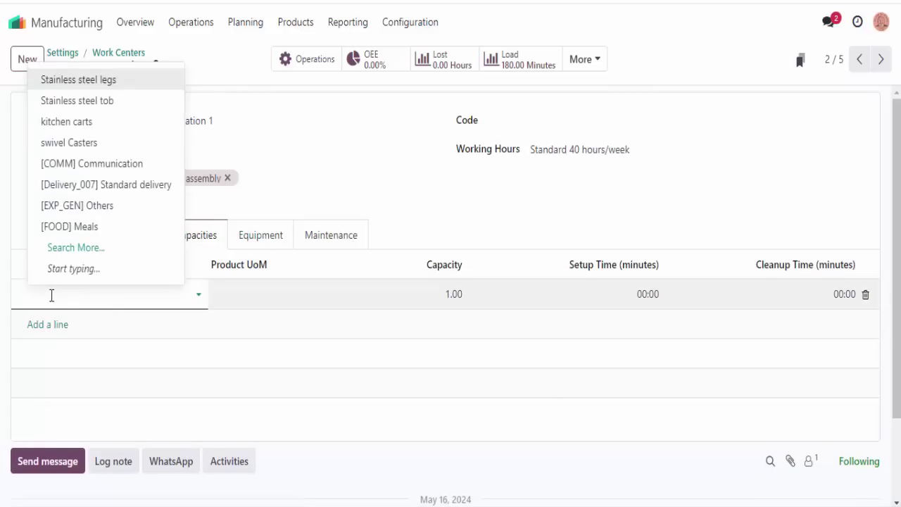
pyautogui.write('w')
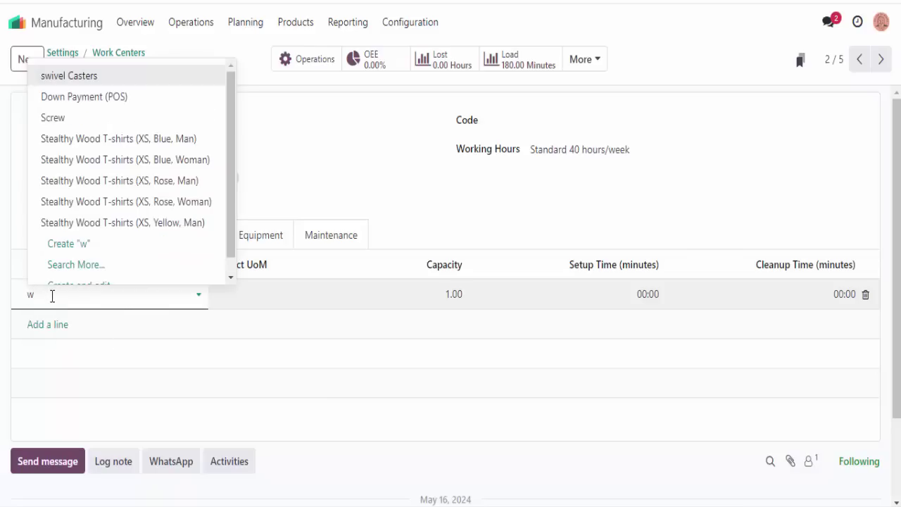
pyautogui.write('ood')
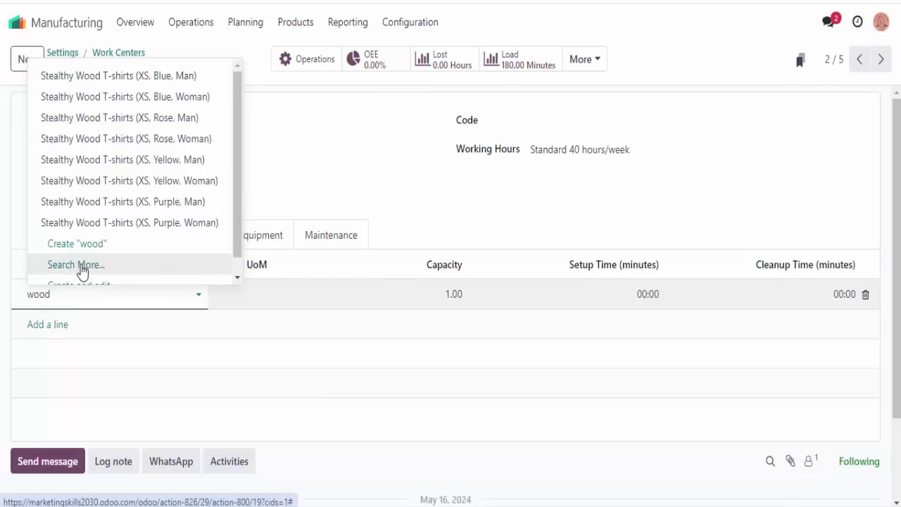
pyautogui.click(76, 264)
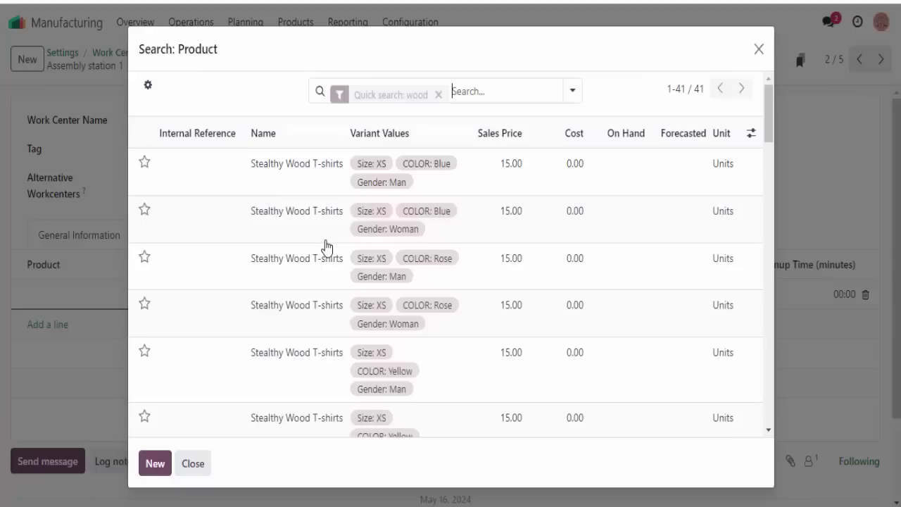
pyautogui.scroll(-20, 395, 257)
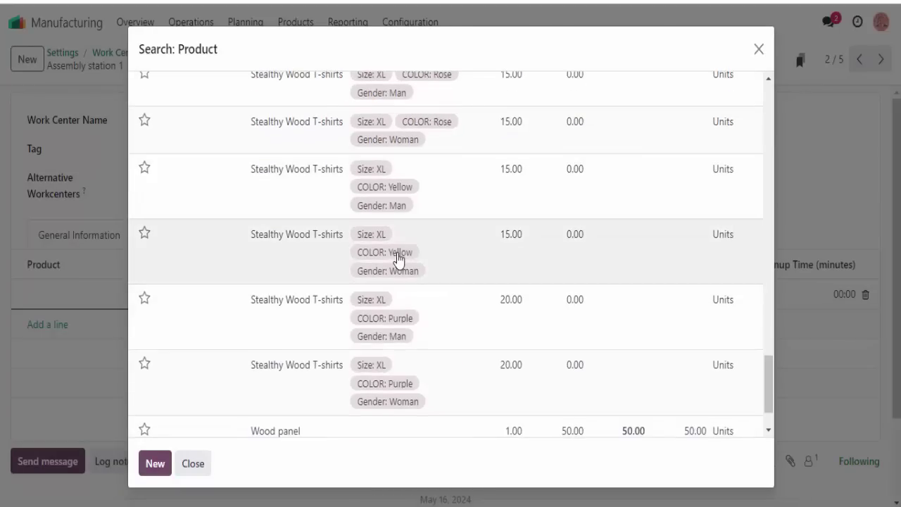
pyautogui.scroll(-2, 398, 259)
pyautogui.click(269, 370)
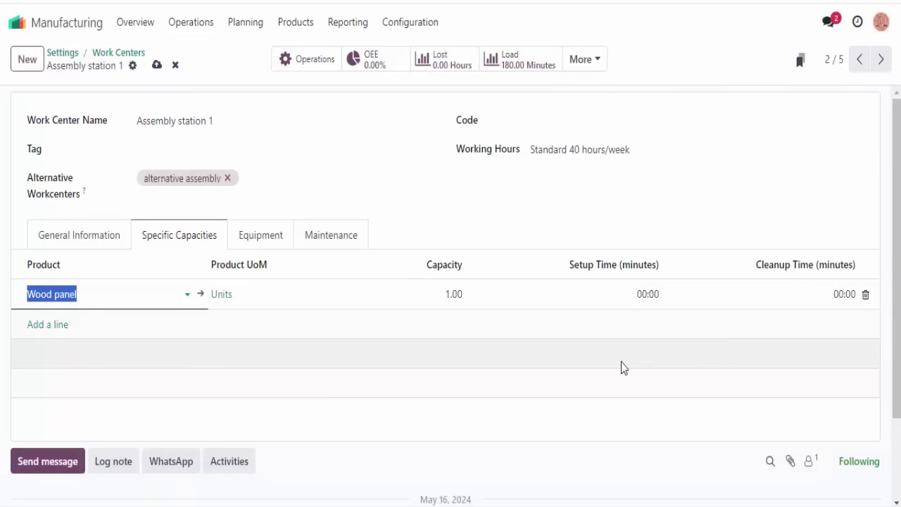
# - Set the Wood panel capacity to 5 and save the work center
pyautogui.click(447, 293)
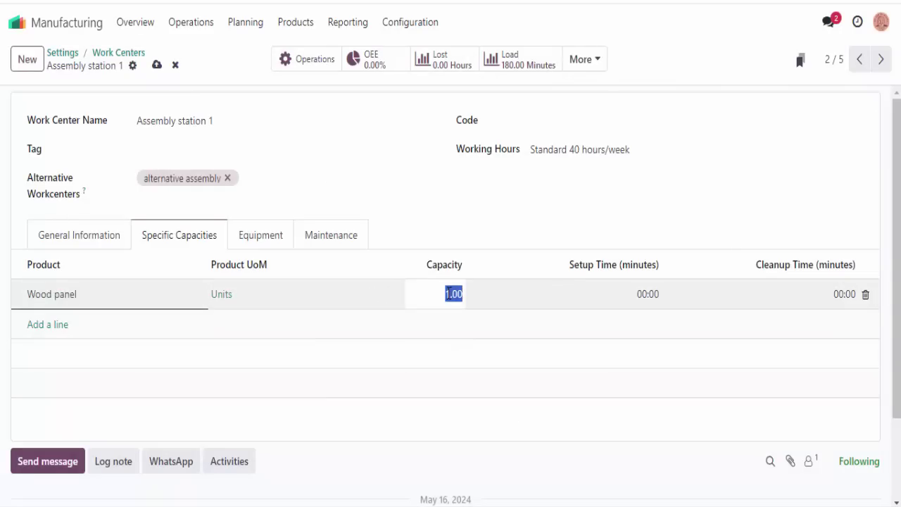
pyautogui.write('5')
pyautogui.click(386, 138)
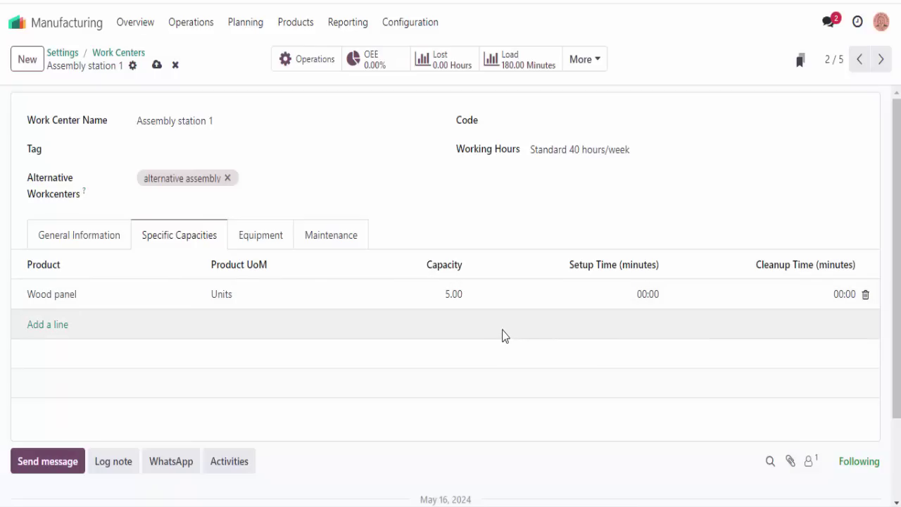
pyautogui.click(157, 65)
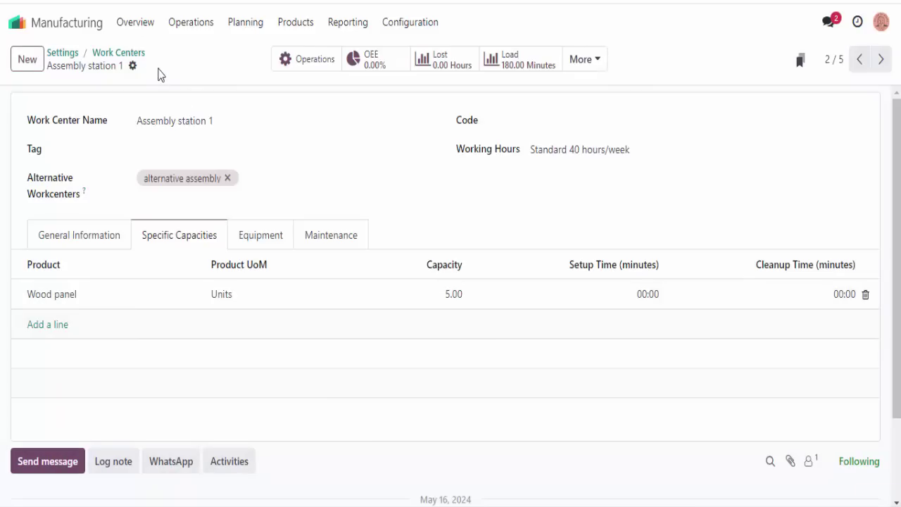
# - Show Assembly station 1's General Information and scroll toward its Operations section
pyautogui.click(92, 232)
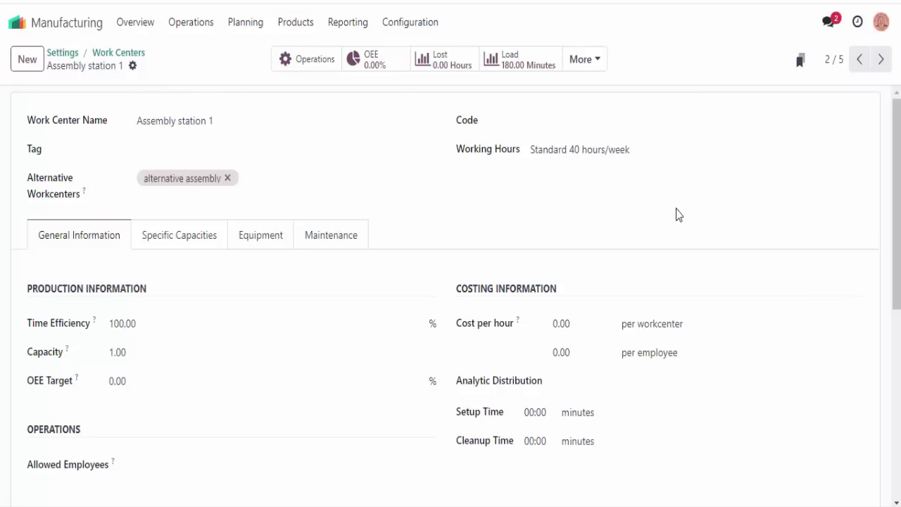
pyautogui.scroll(-2, 677, 213)
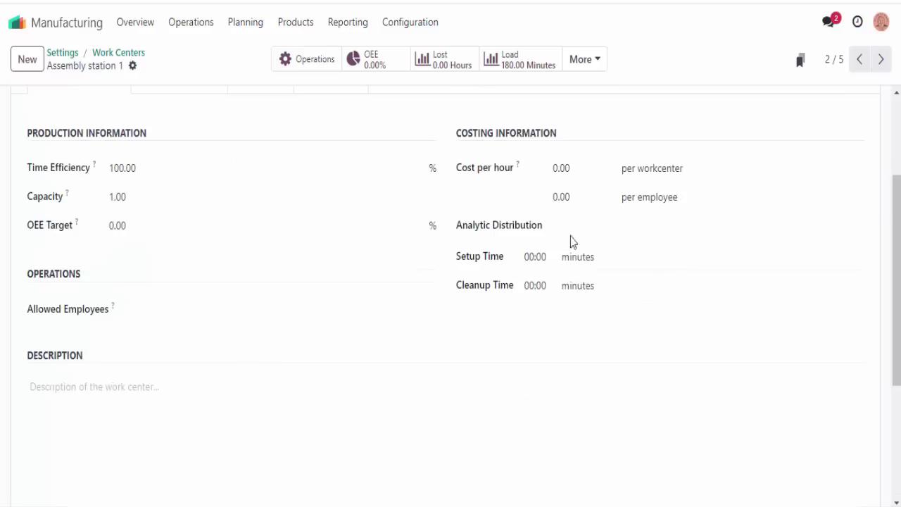
pyautogui.click(181, 307)
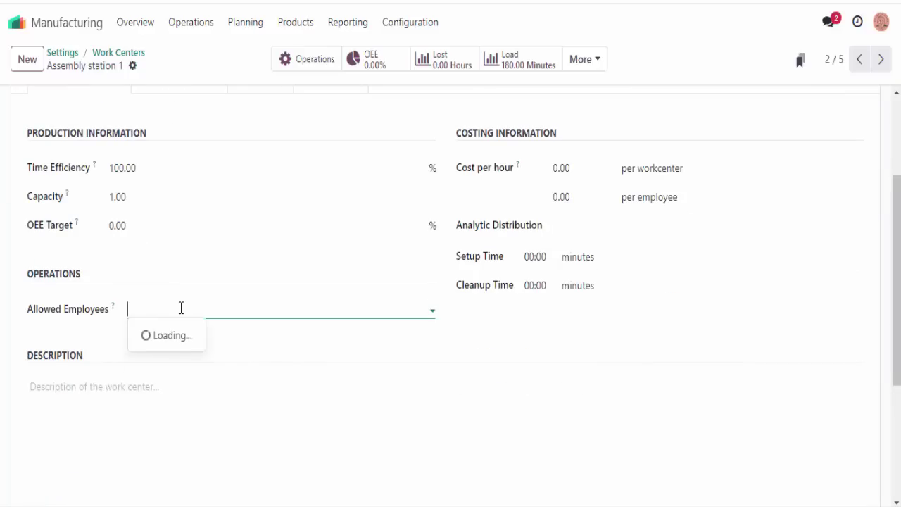
pyautogui.click(192, 336)
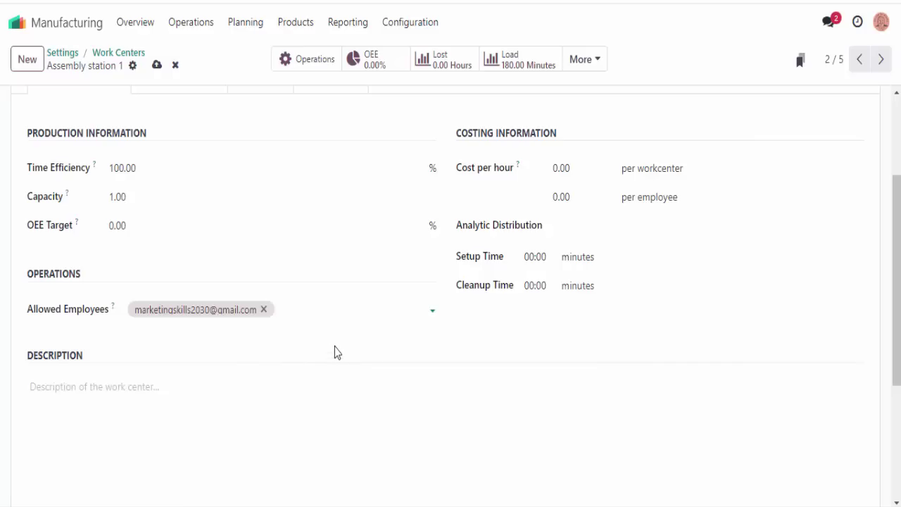
pyautogui.click(264, 311)
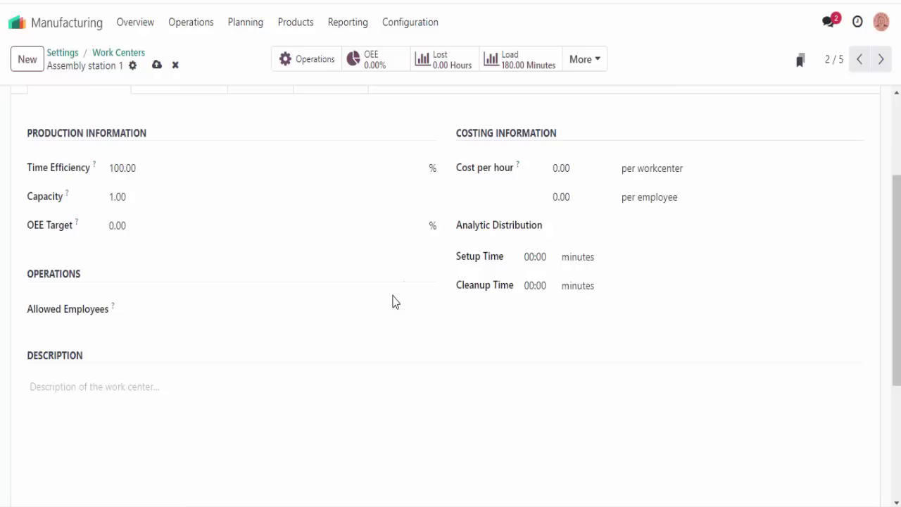
# - Discard unsaved changes and delete the existing Wood panel capacity line
pyautogui.scroll(3, 396, 301)
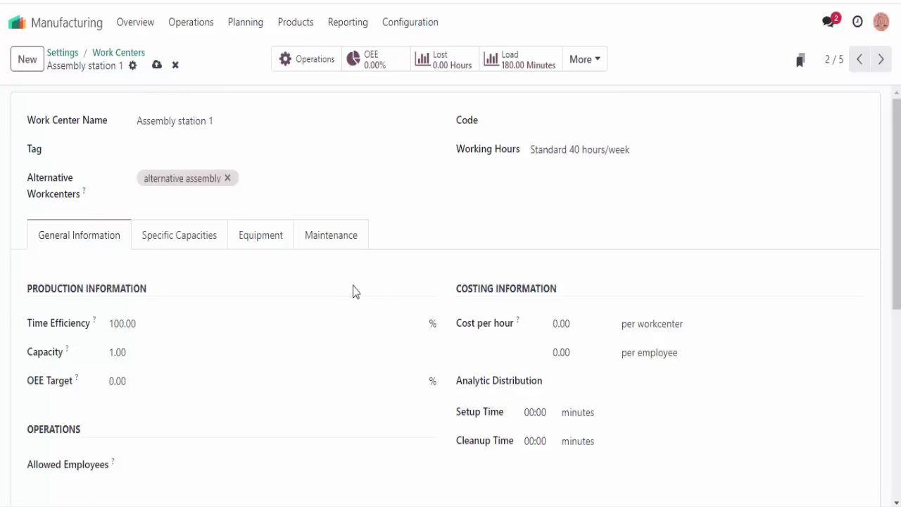
pyautogui.click(175, 66)
pyautogui.click(206, 243)
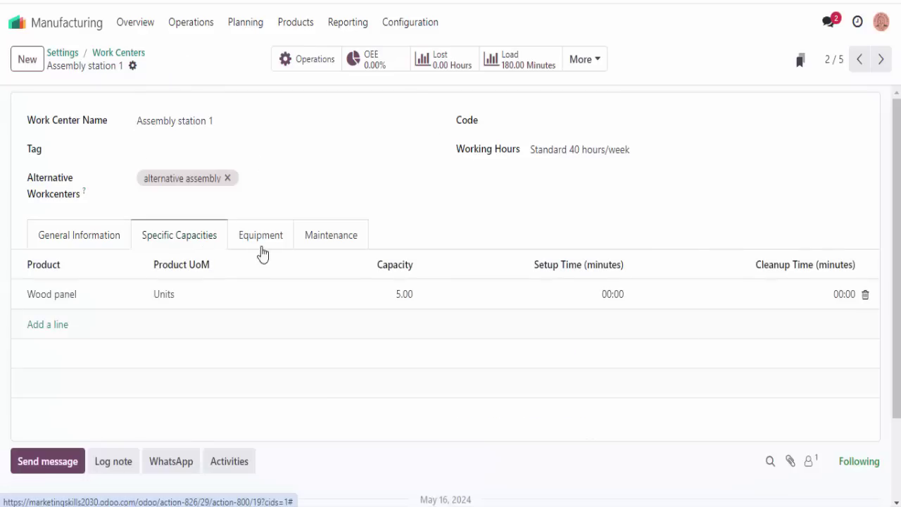
pyautogui.click(866, 295)
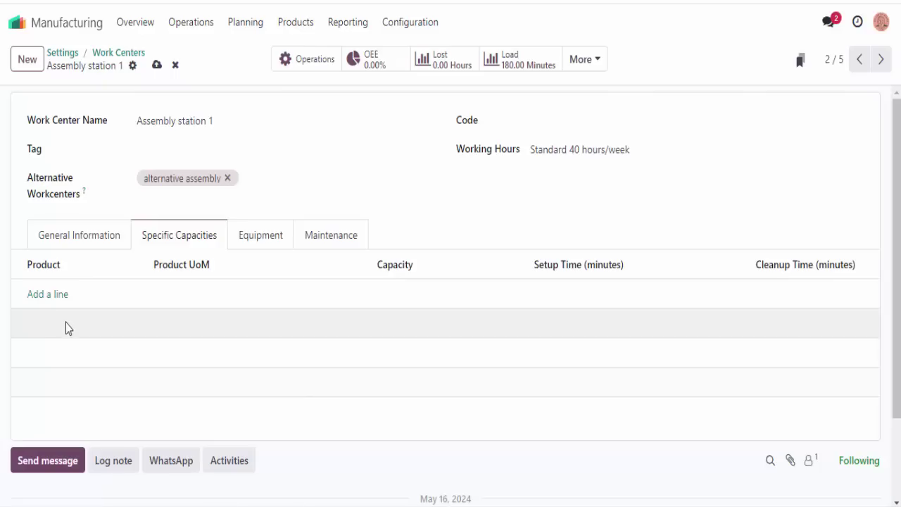
# - Re-add a Wood panel specific capacity of 5 and save the work center
pyautogui.click(54, 295)
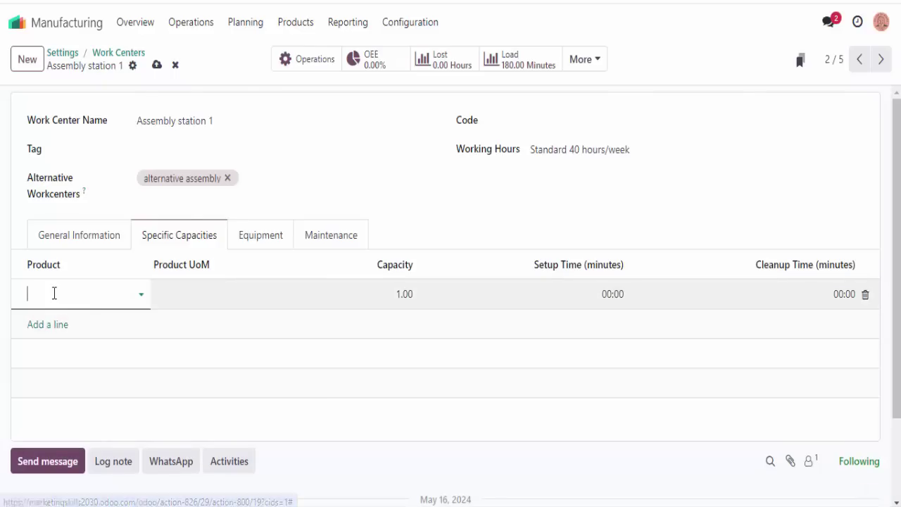
pyautogui.press('Escape')
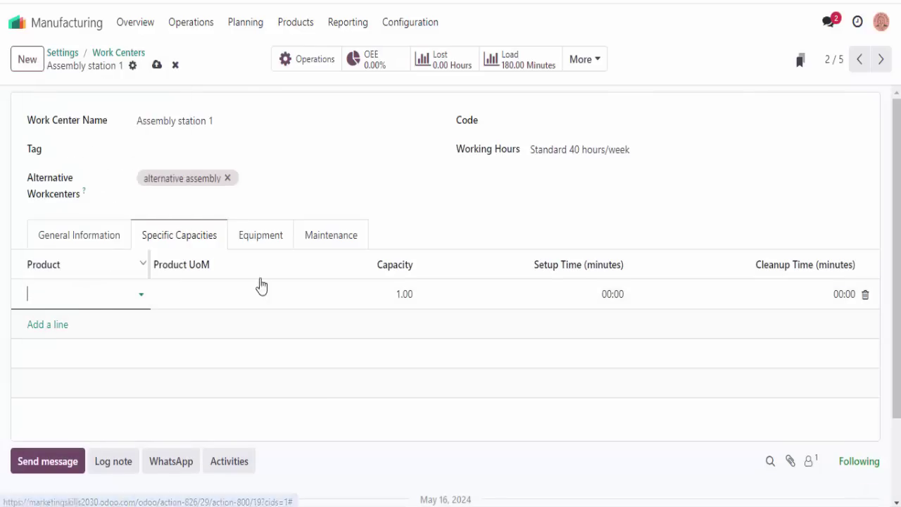
pyautogui.click(99, 304)
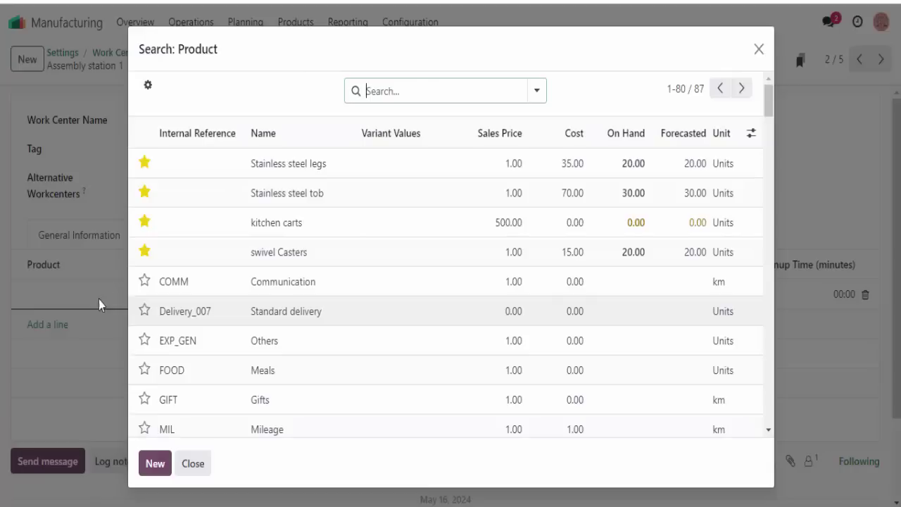
pyautogui.scroll(-15, 338, 296)
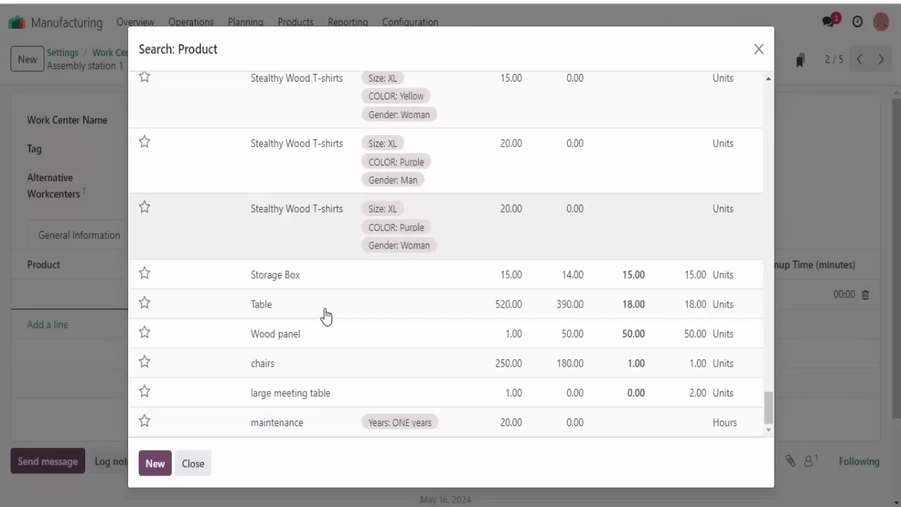
pyautogui.click(328, 344)
pyautogui.click(406, 299)
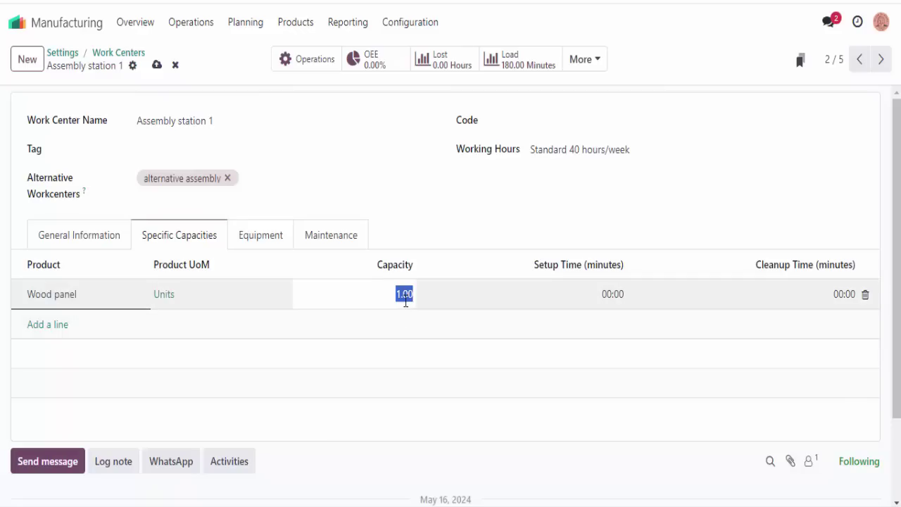
pyautogui.write('5')
pyautogui.click(182, 141)
pyautogui.click(157, 66)
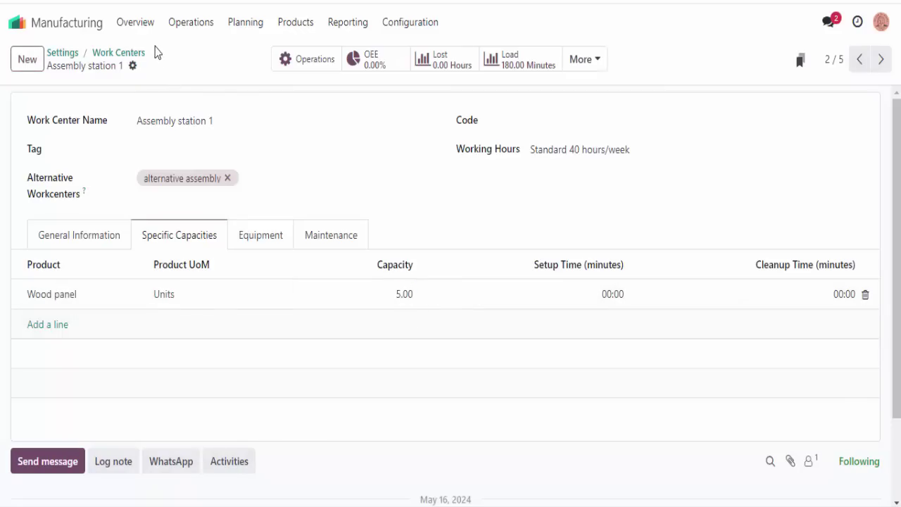
pyautogui.click(194, 26)
# - Start a new manufacturing order for Rusty crate
pyautogui.click(205, 57)
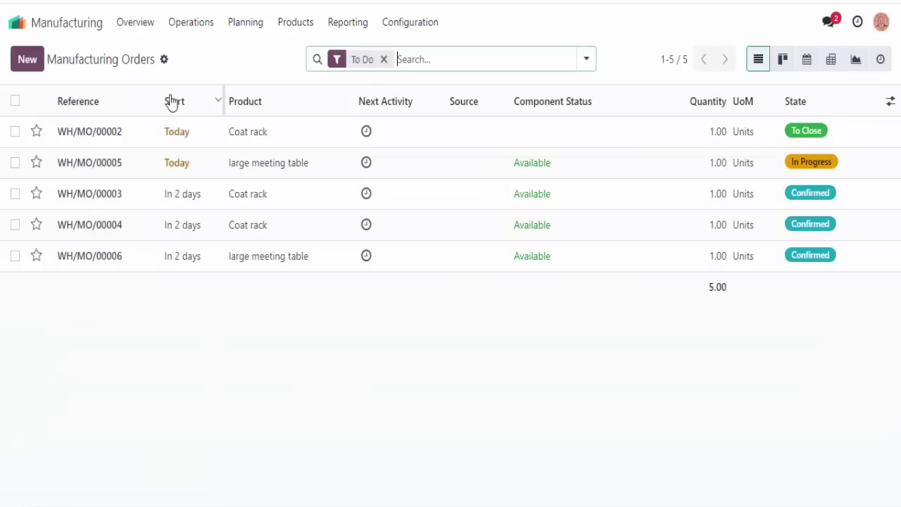
pyautogui.click(29, 62)
pyautogui.write('Rusty crate')
pyautogui.click(161, 227)
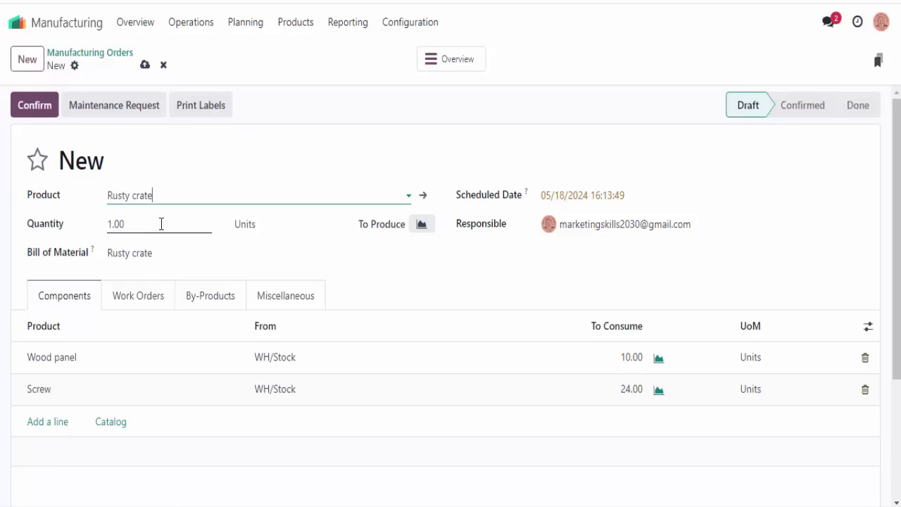
# - Schedule the order for 05/19/2024 at 04:13 and confirm it
pyautogui.tripleClick(326, 200)
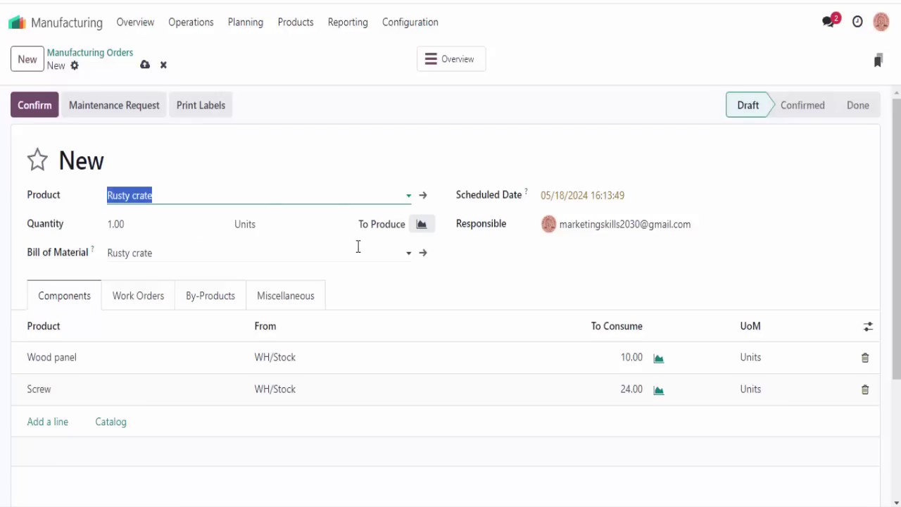
pyautogui.click(574, 201)
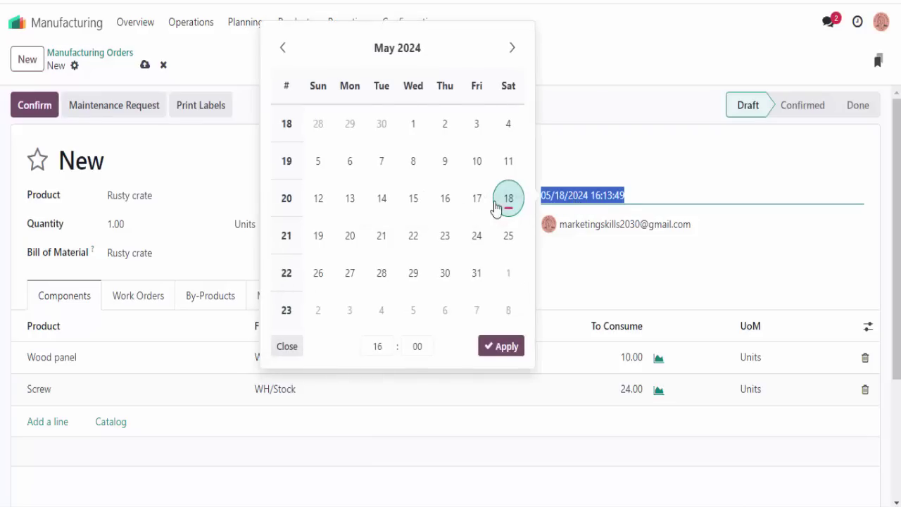
pyautogui.click(469, 200)
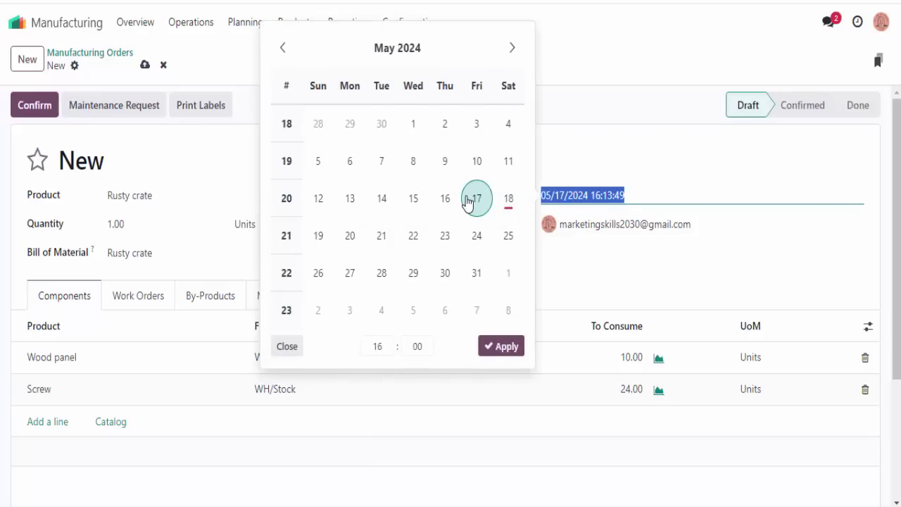
pyautogui.click(504, 346)
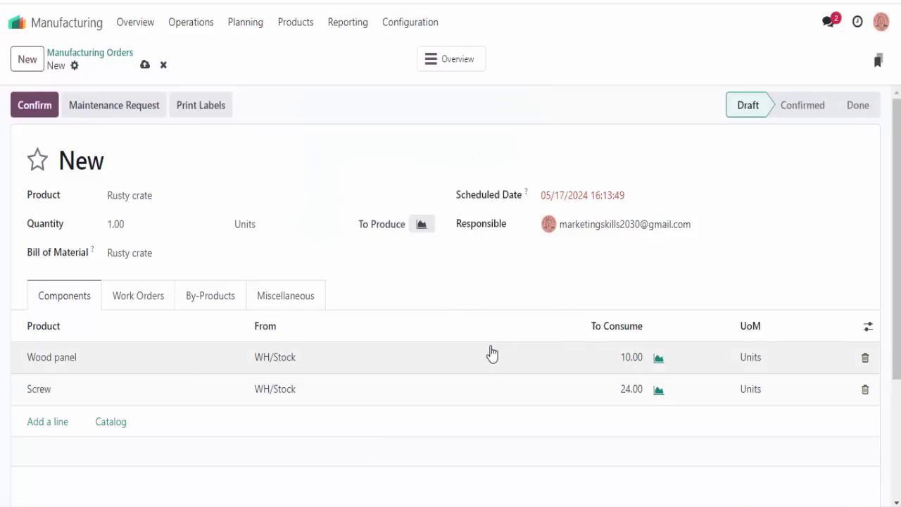
pyautogui.click(560, 201)
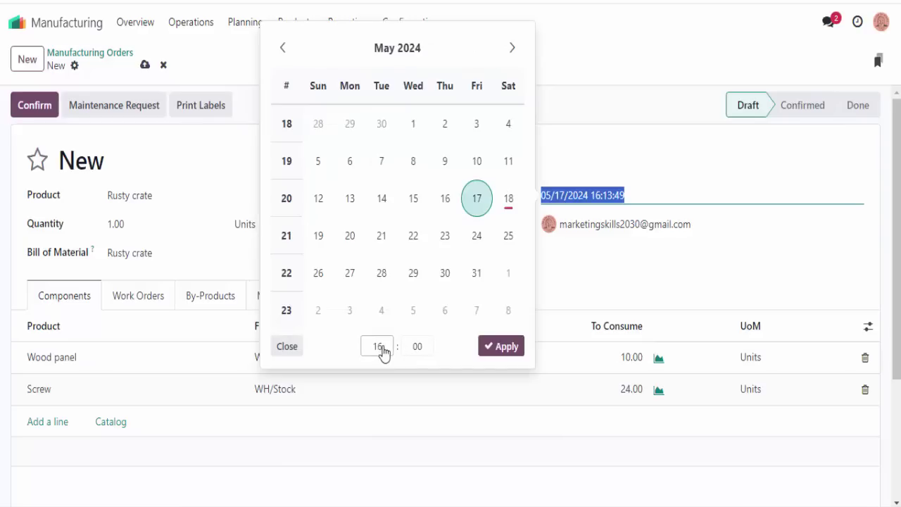
pyautogui.click(383, 351)
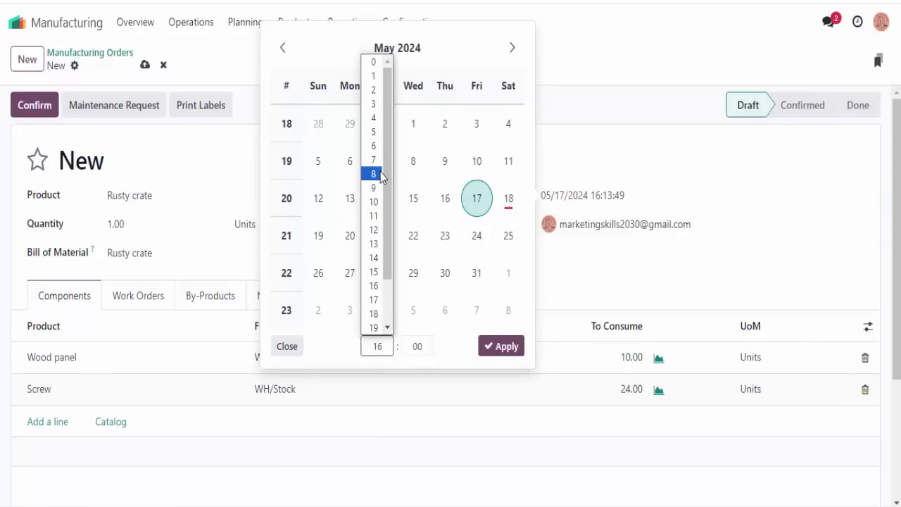
pyautogui.click(375, 118)
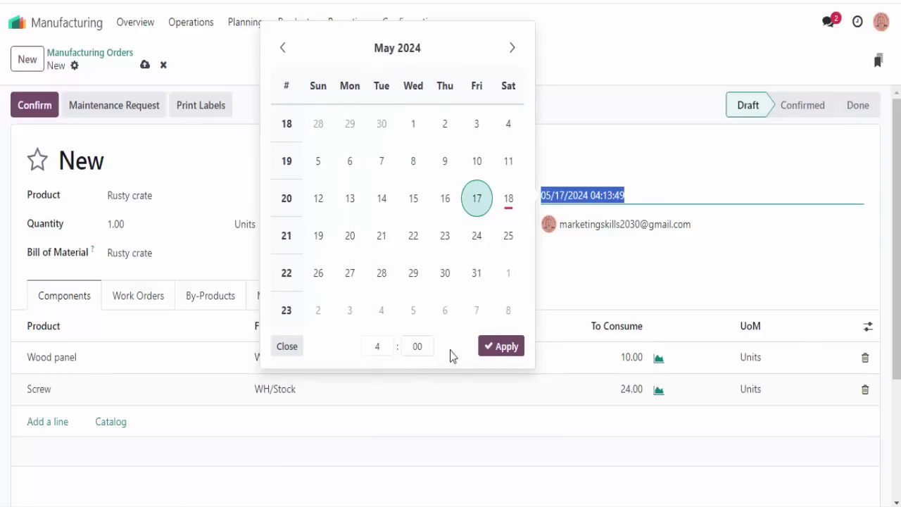
pyautogui.click(504, 350)
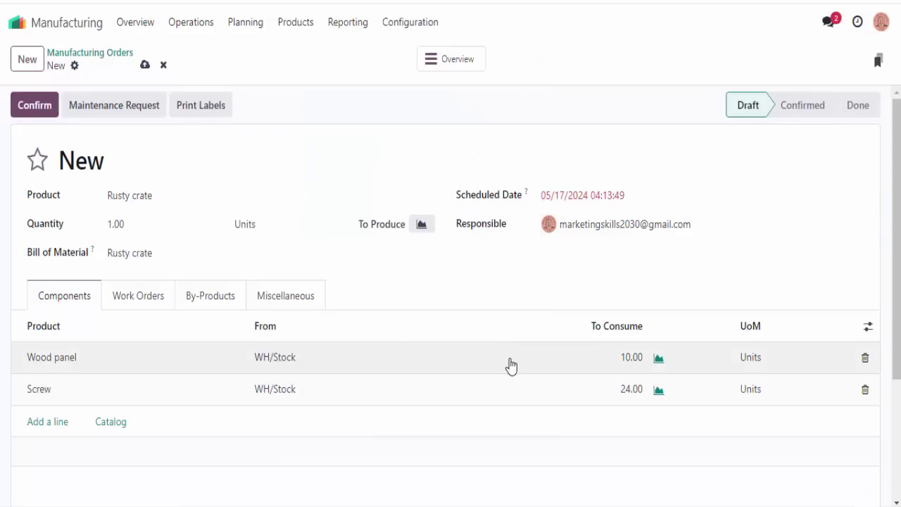
pyautogui.click(549, 200)
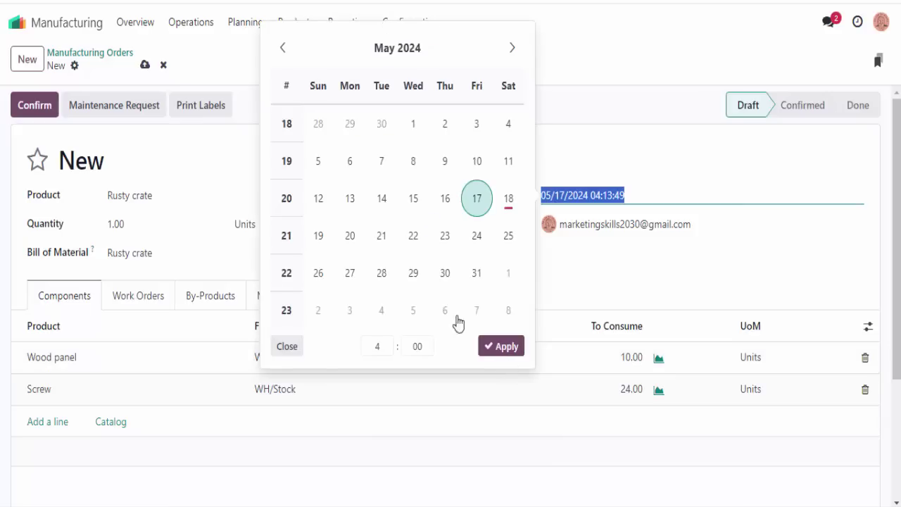
pyautogui.click(327, 239)
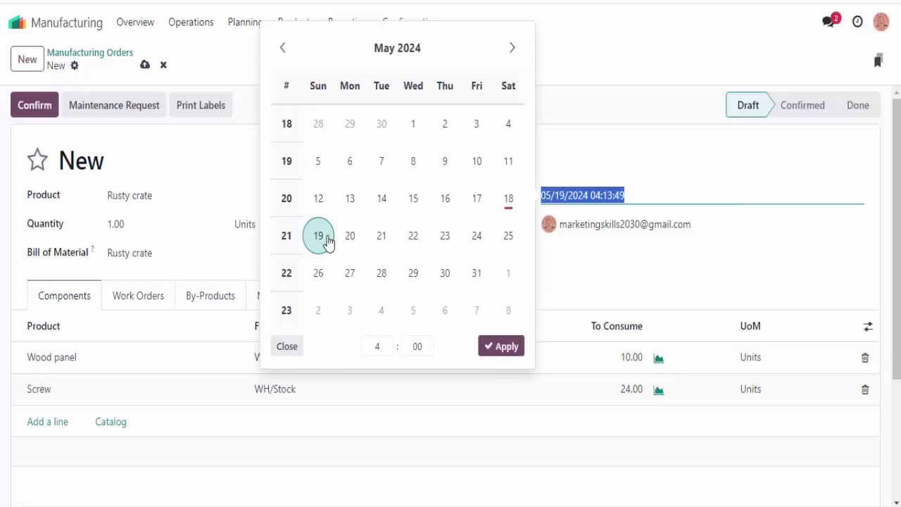
pyautogui.click(504, 352)
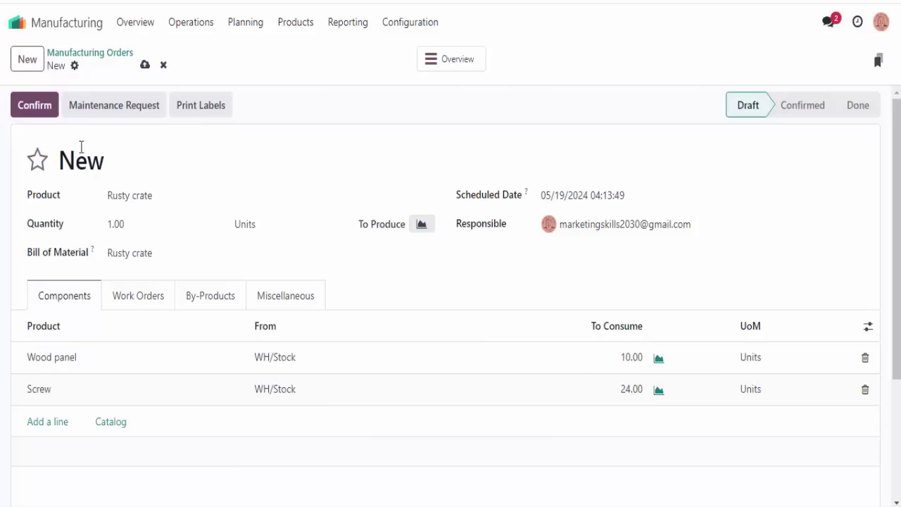
pyautogui.click(40, 112)
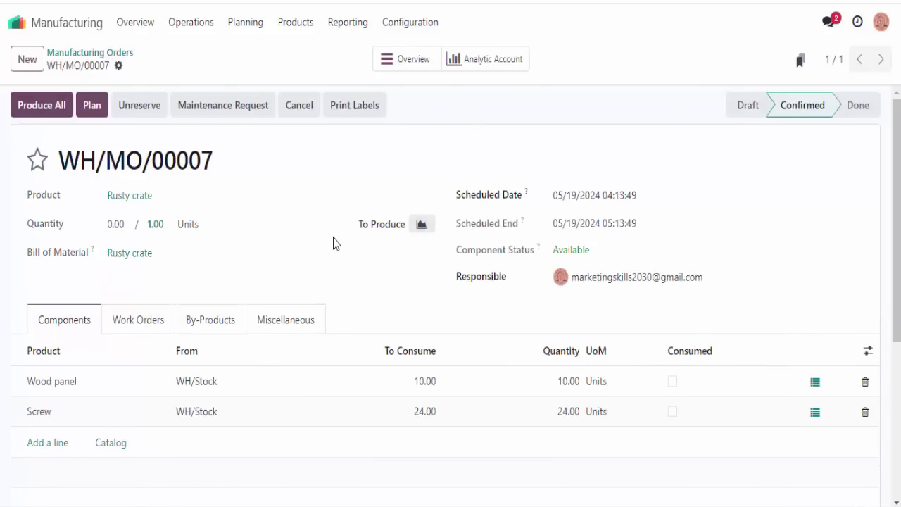
# - Plan WH/MO/00007 and review its Assembly work order routed to alternative assembly
pyautogui.click(86, 104)
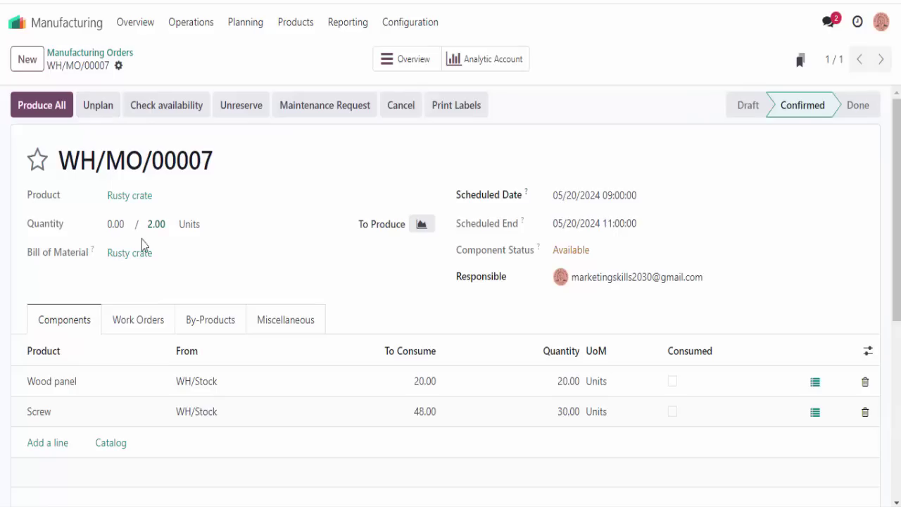
pyautogui.click(155, 321)
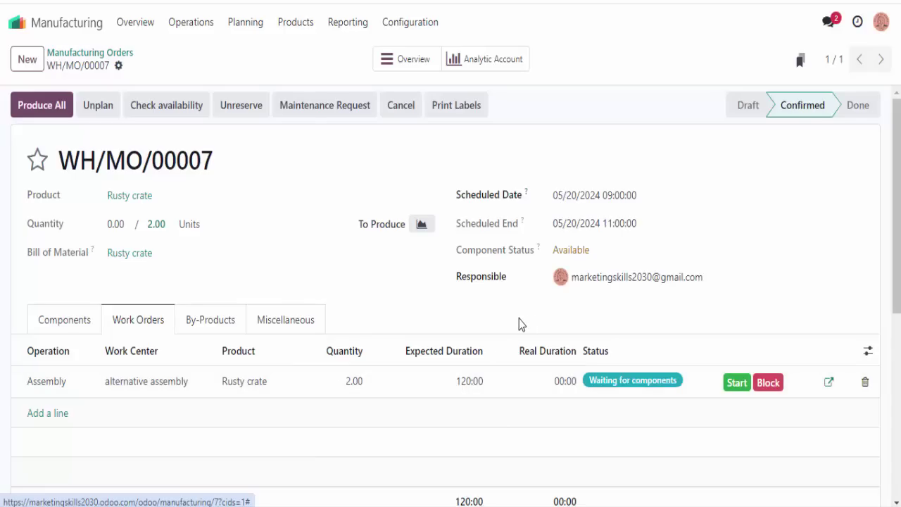
pyautogui.click(245, 22)
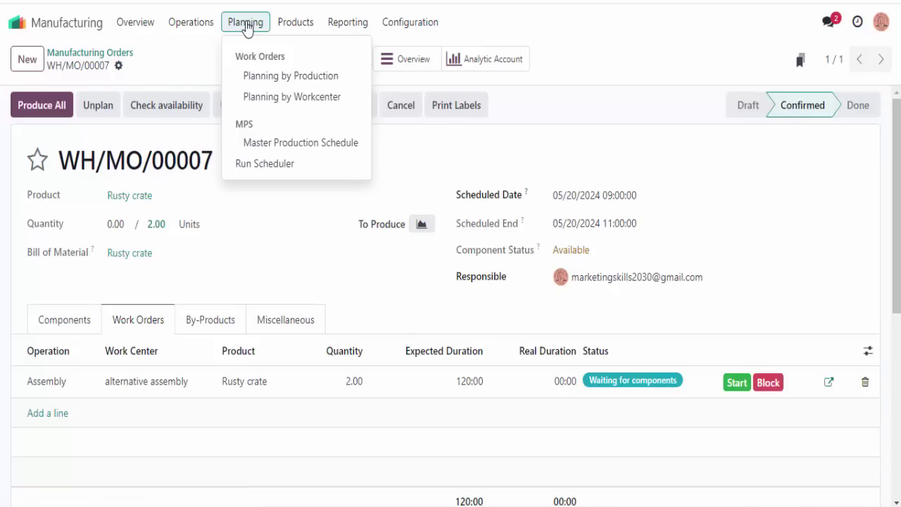
# - View work orders Planning by Production on a weekly Gantt scale
pyautogui.click(290, 75)
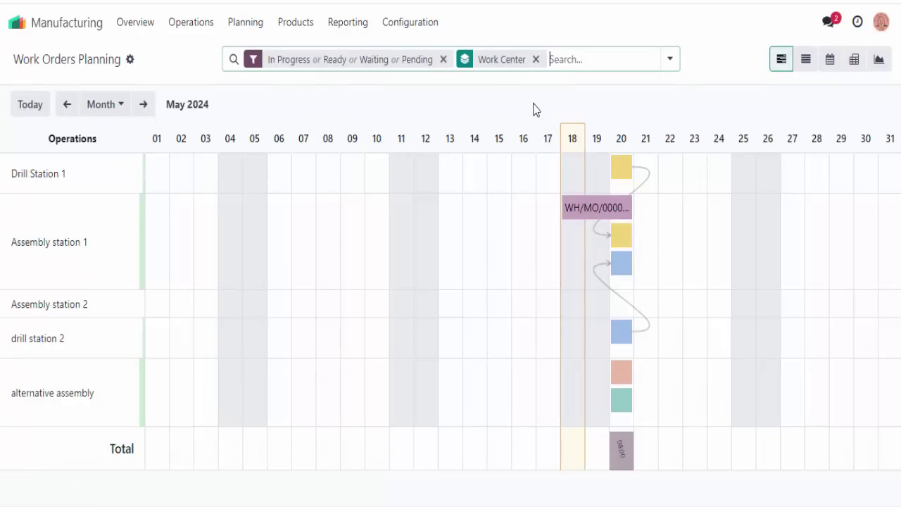
pyautogui.moveTo(139, 138)
pyautogui.click(117, 112)
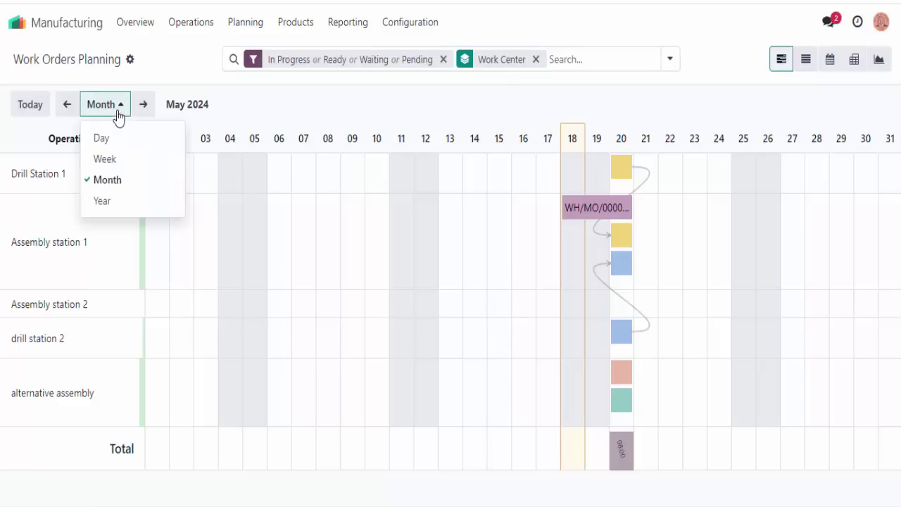
pyautogui.click(115, 161)
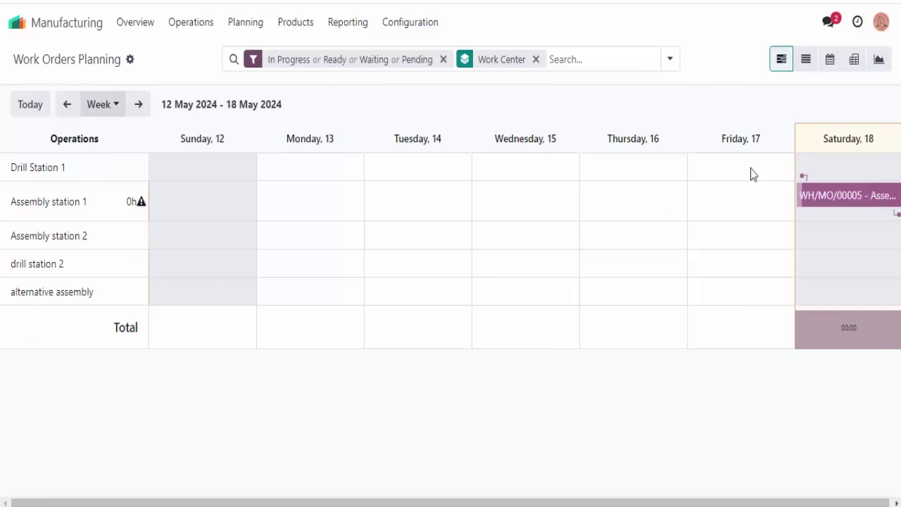
# - Go back to the Work Centers list under Configuration
pyautogui.click(409, 23)
pyautogui.rightClick(406, 81)
pyautogui.press('Escape')
pyautogui.click(348, 21)
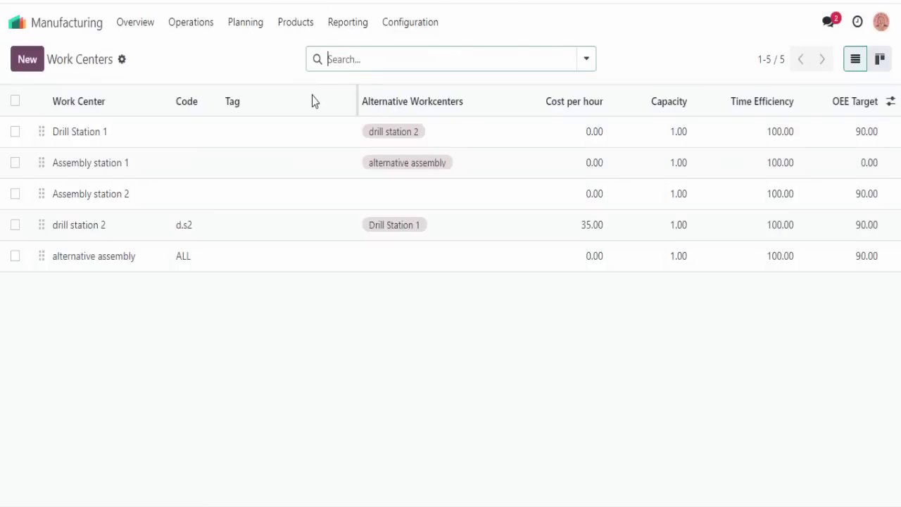
# - Remove the alternative work center from Assembly station 1 and save its capacity as 2
pyautogui.click(168, 173)
pyautogui.click(228, 180)
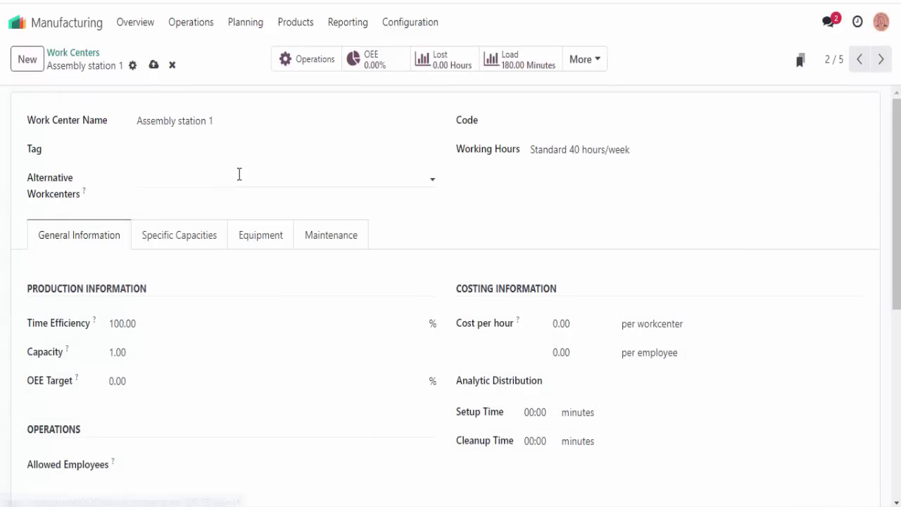
pyautogui.click(129, 355)
pyautogui.write('2')
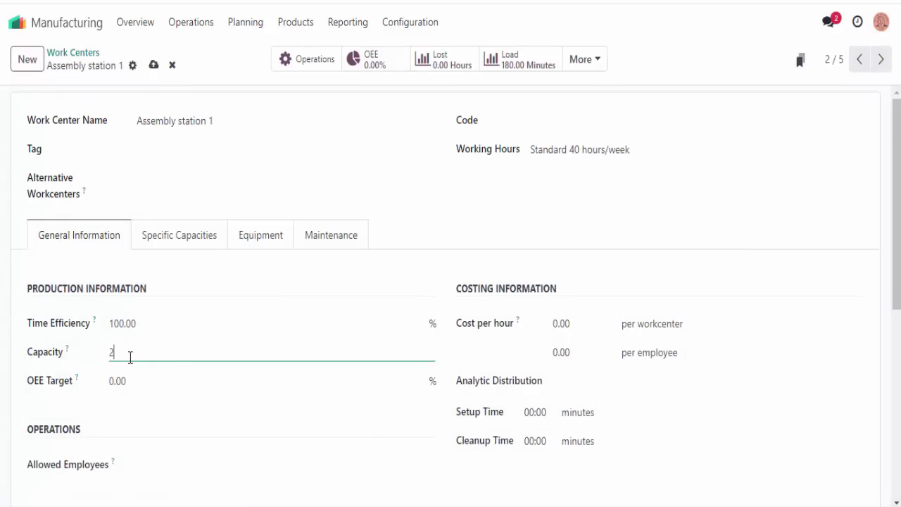
pyautogui.click(153, 65)
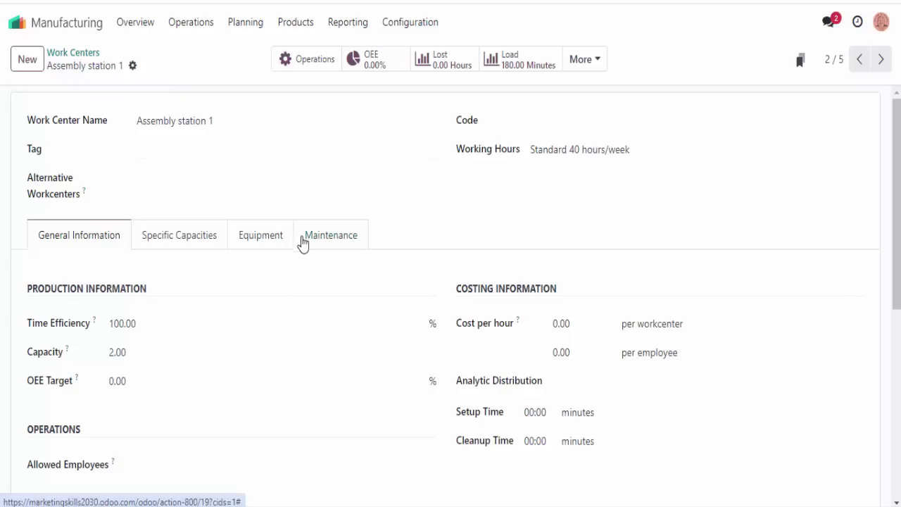
# - Set Assembly station 1's setup and cleanup times to 10 minutes each and save
pyautogui.click(539, 414)
pyautogui.write('10')
pyautogui.click(537, 442)
pyautogui.write('10')
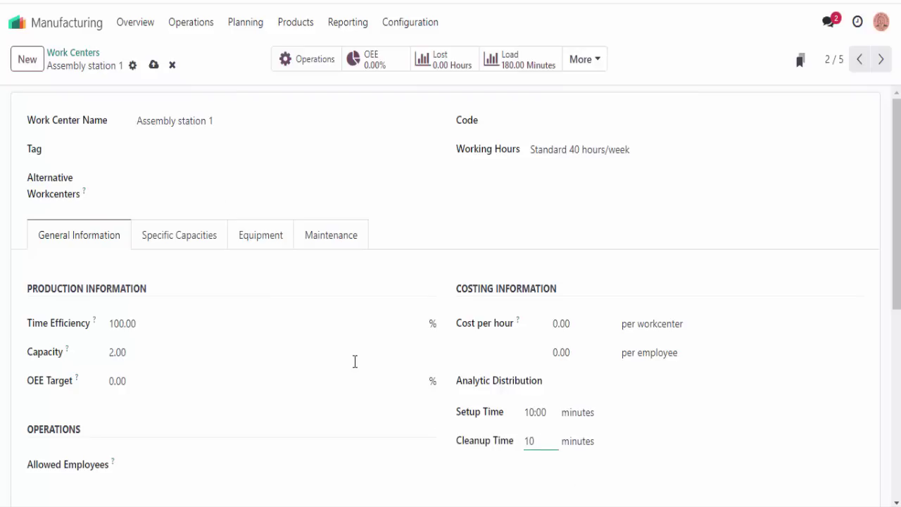
pyautogui.click(154, 66)
pyautogui.click(184, 29)
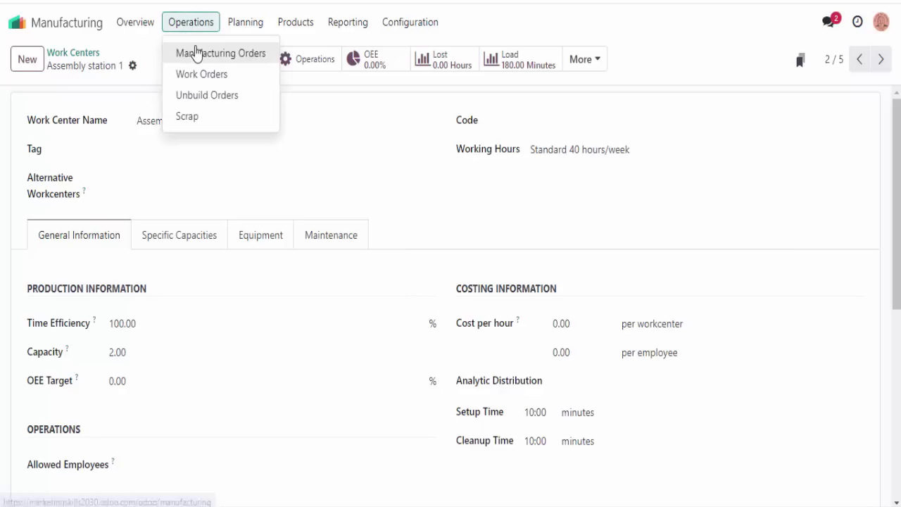
# - Start a new manufacturing order for Rusty crate, scheduled for 20 May 2024
pyautogui.click(197, 54)
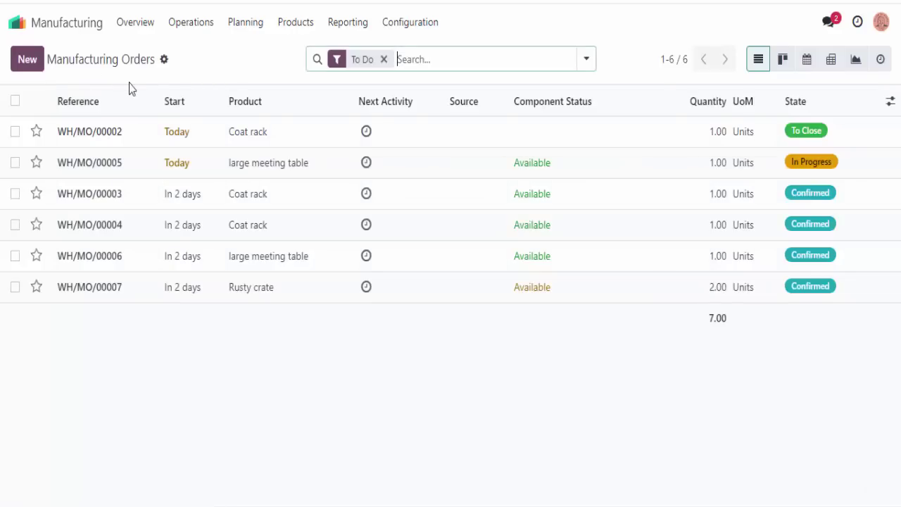
pyautogui.click(31, 61)
pyautogui.click(163, 194)
pyautogui.click(143, 223)
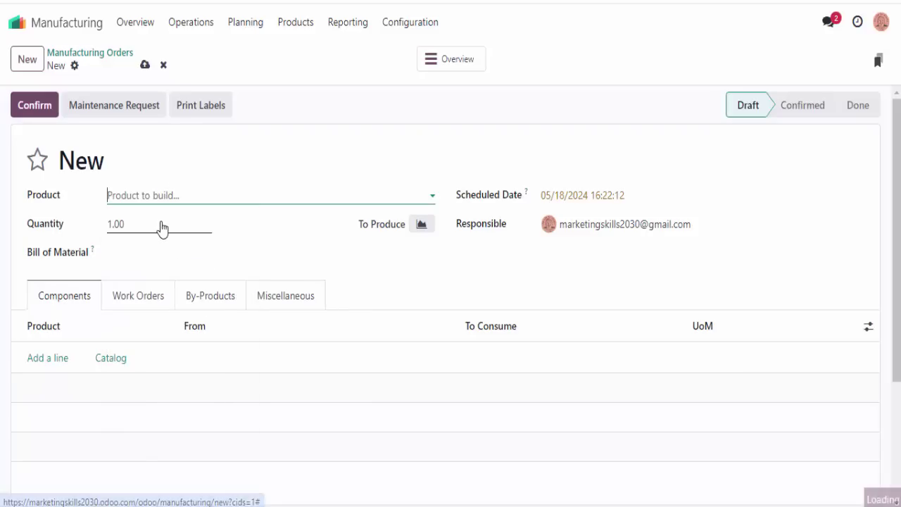
pyautogui.click(577, 199)
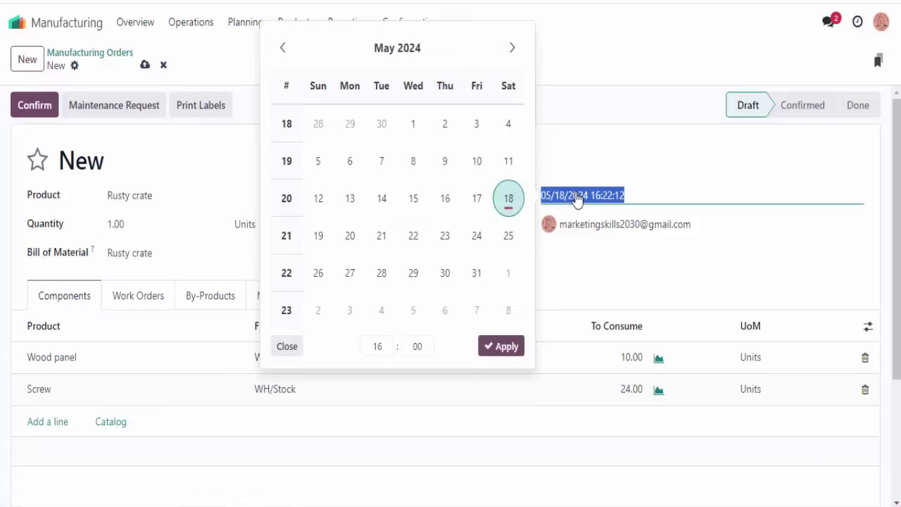
pyautogui.click(349, 236)
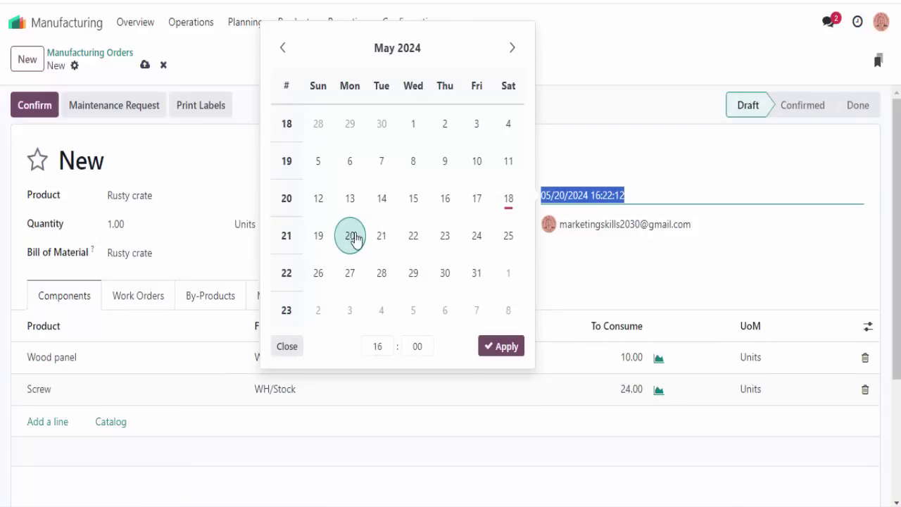
pyautogui.click(500, 348)
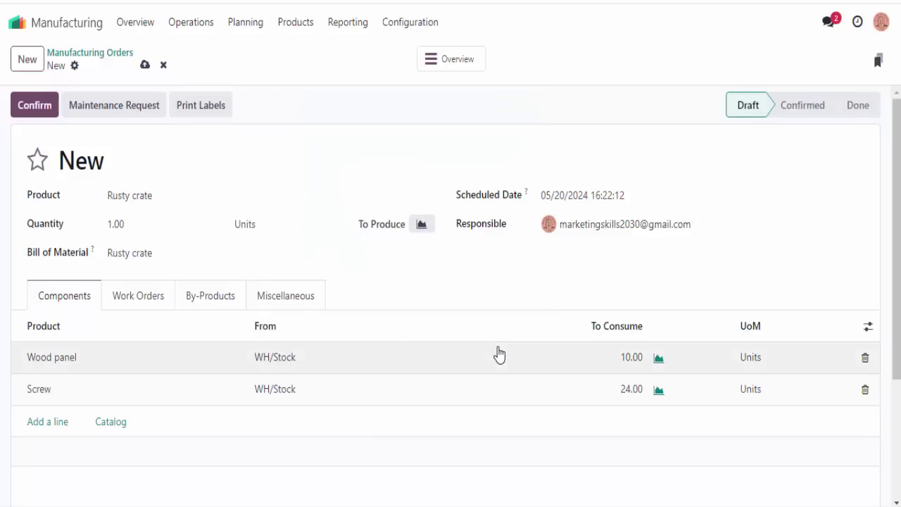
# - Save the order with a quantity of 2 and select its Screw component line
pyautogui.click(119, 218)
pyautogui.write('2')
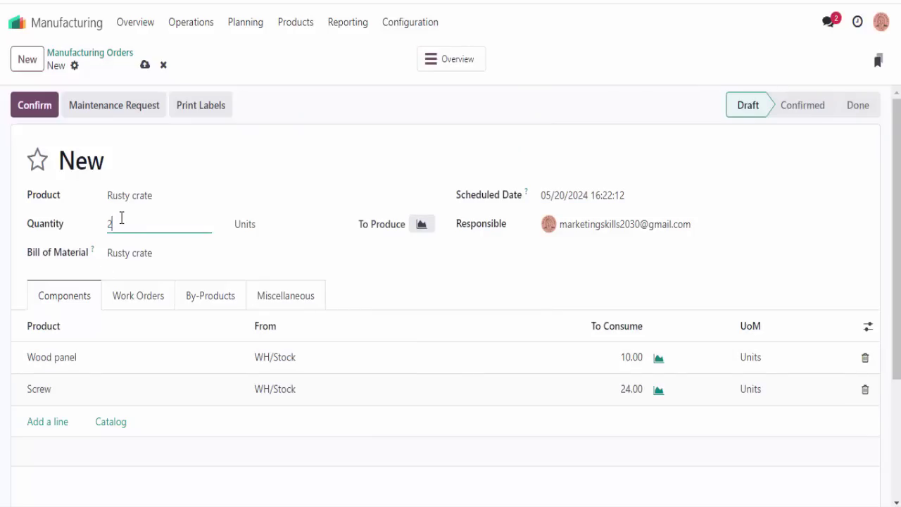
pyautogui.click(144, 65)
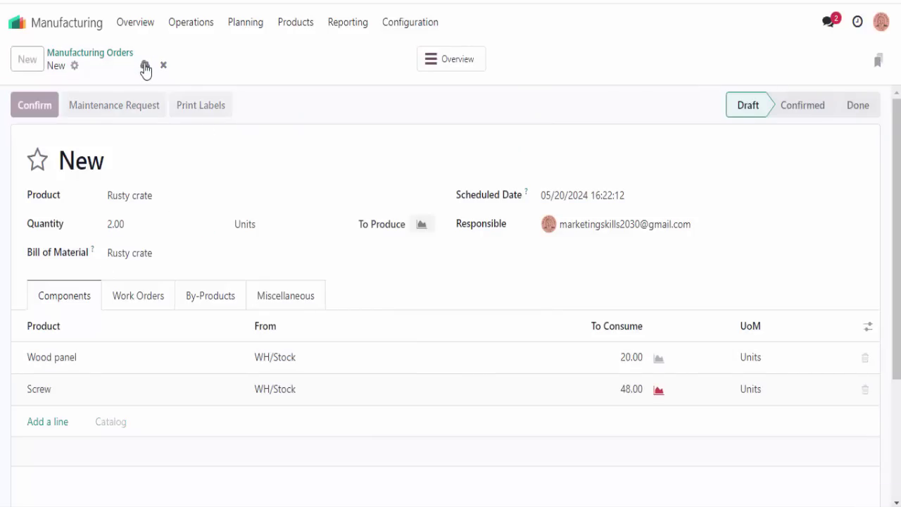
pyautogui.click(55, 398)
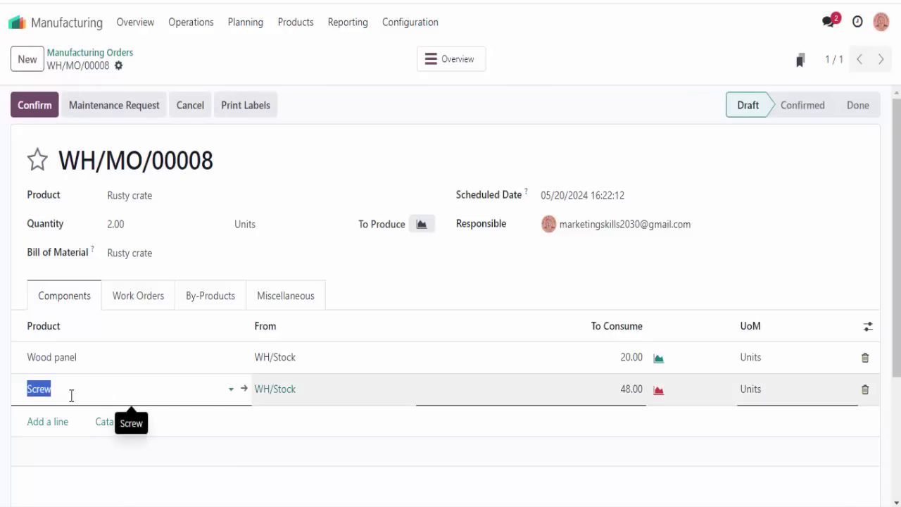
# - Set Screw's on-hand quantity in WH/Stock to 100, then go back to WH/MO/00008
pyautogui.click(244, 391)
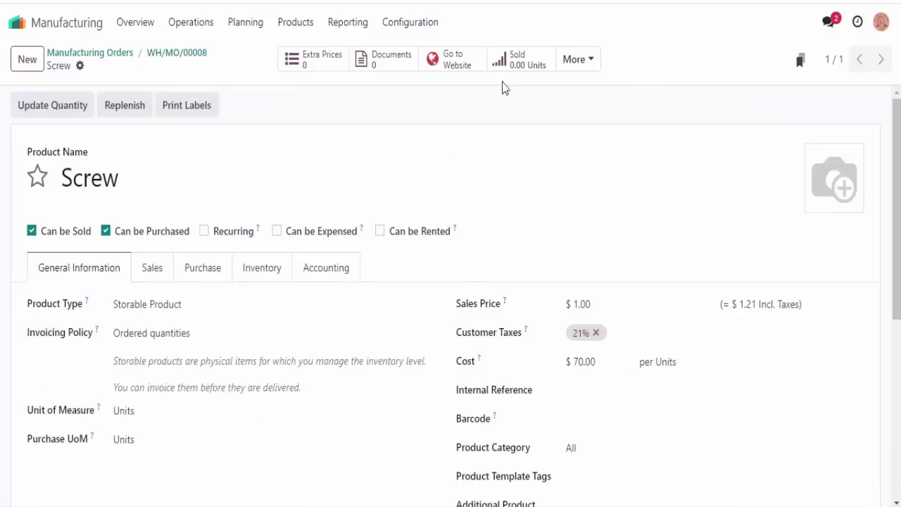
pyautogui.click(574, 60)
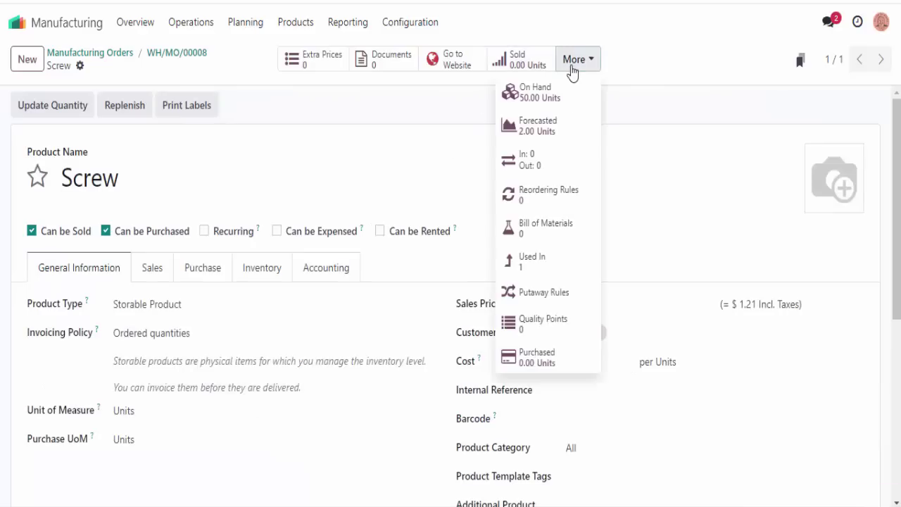
pyautogui.click(565, 105)
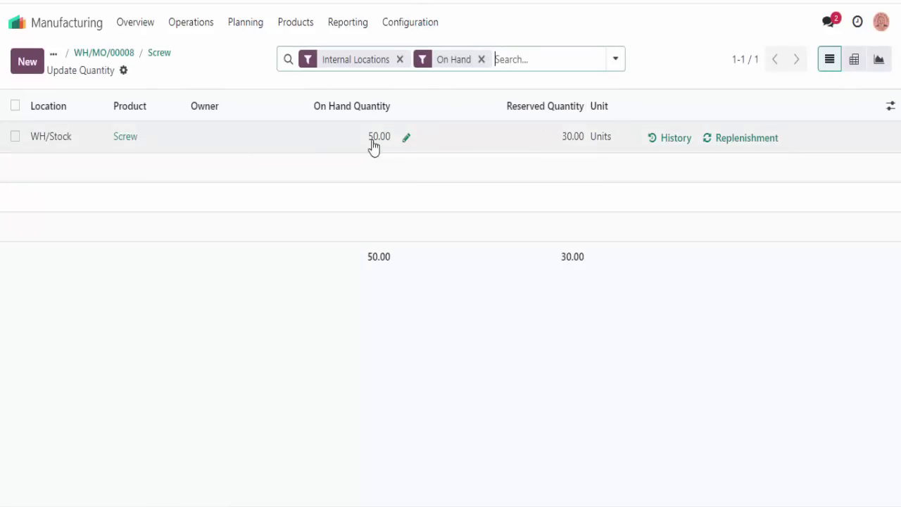
pyautogui.click(374, 141)
pyautogui.write('100')
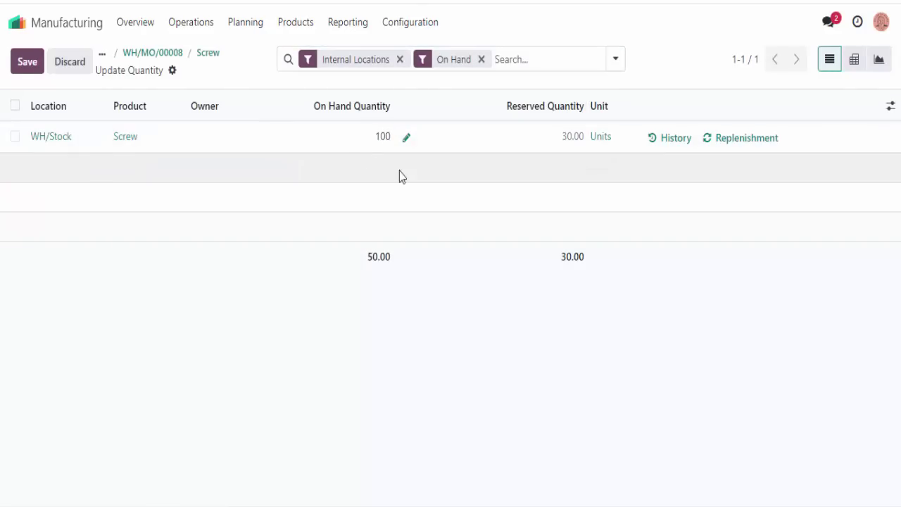
pyautogui.click(32, 65)
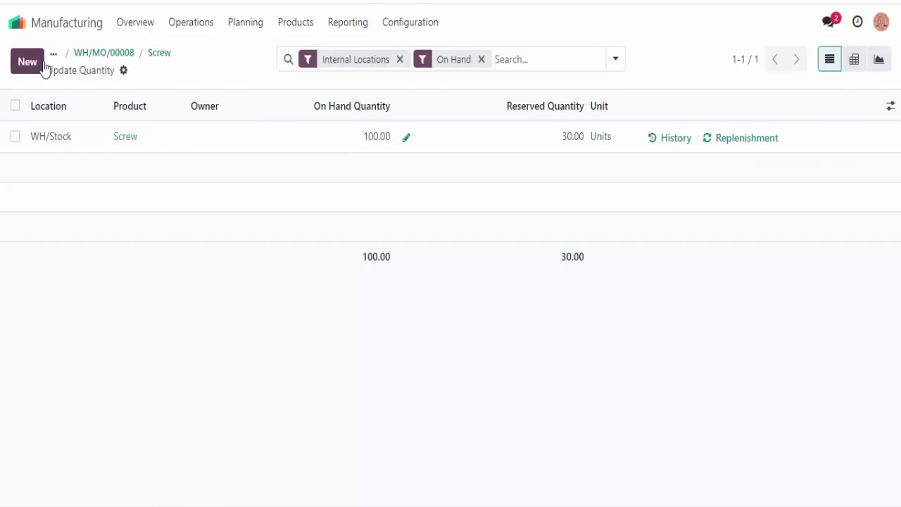
pyautogui.click(111, 52)
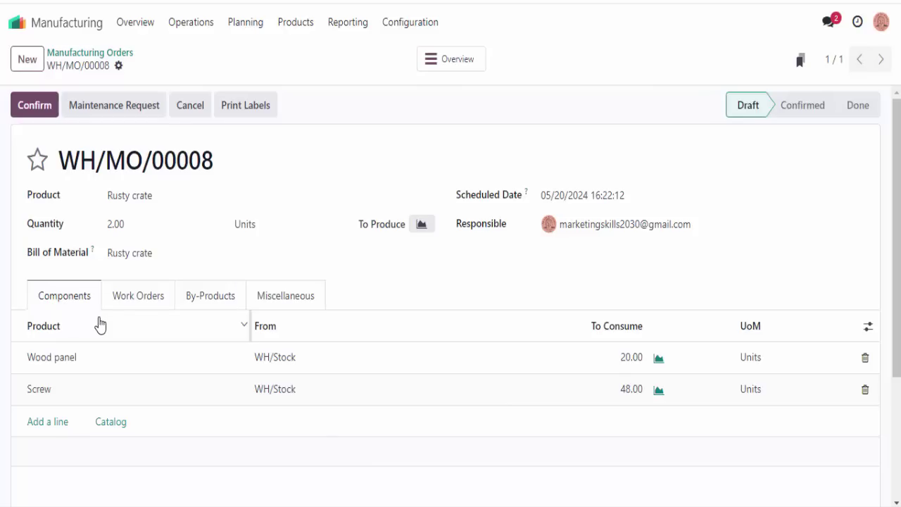
# - Confirm and plan WH/MO/00008, pushing its scheduled end to 05/21/2024 08:42:12
pyautogui.click(40, 109)
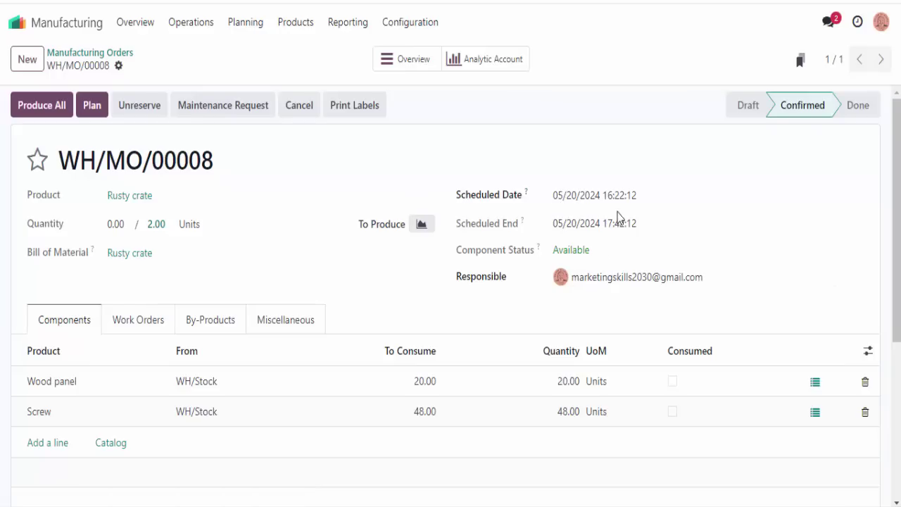
pyautogui.click(89, 113)
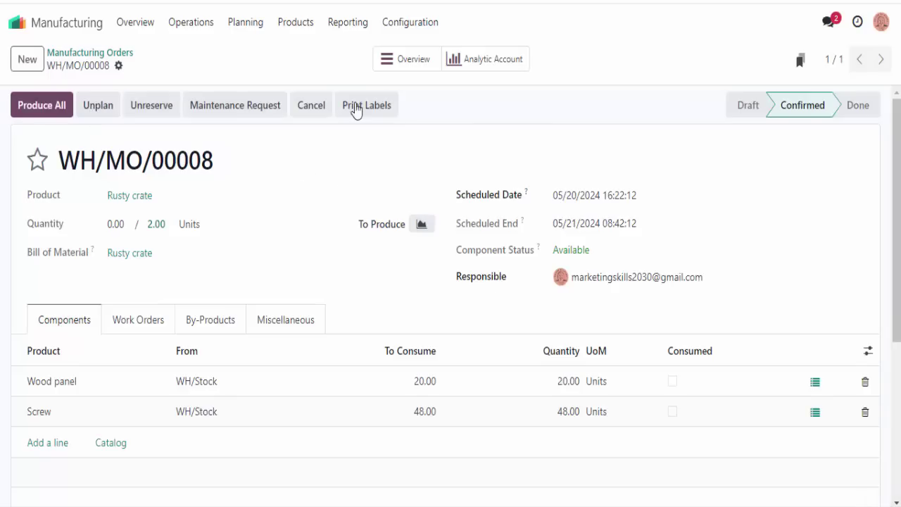
pyautogui.click(293, 27)
# - Open Work Orders Planning by workcenter and show the Gantt for the week of 12–18 May 2024
pyautogui.moveTo(353, 29)
pyautogui.moveTo(249, 28)
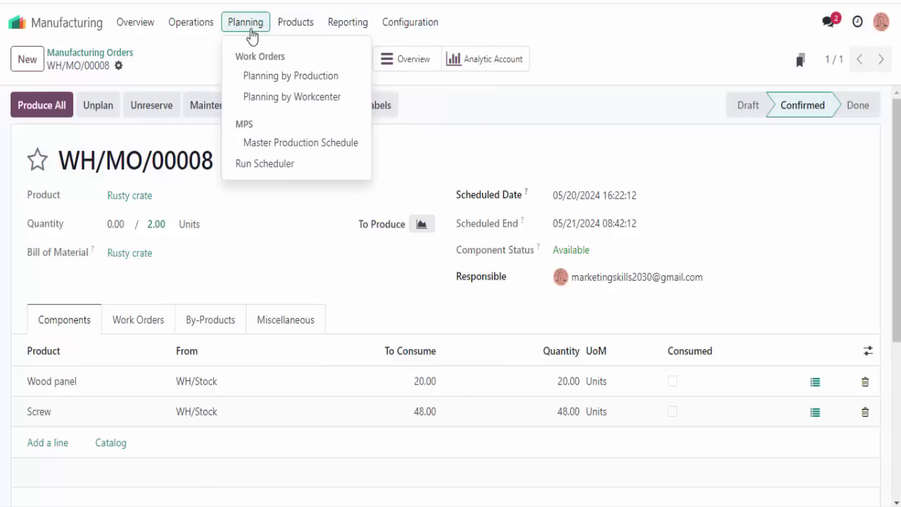
pyautogui.click(263, 99)
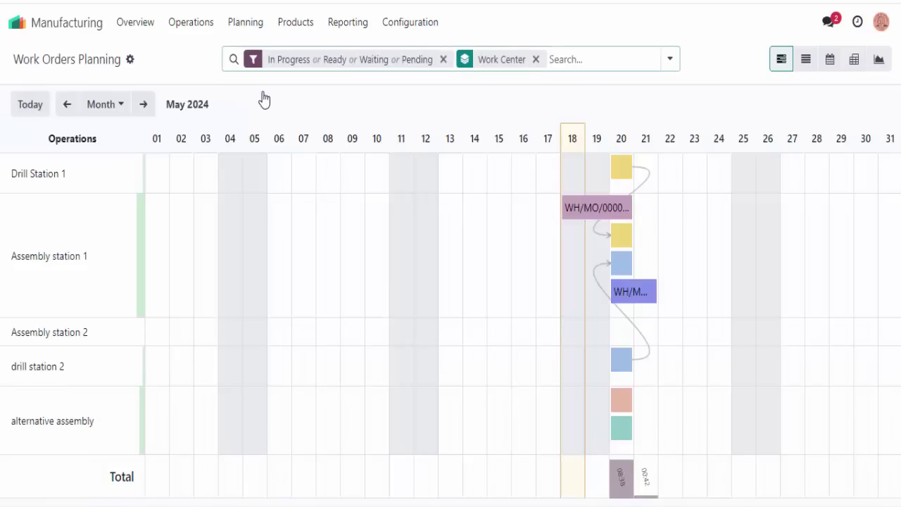
pyautogui.click(120, 108)
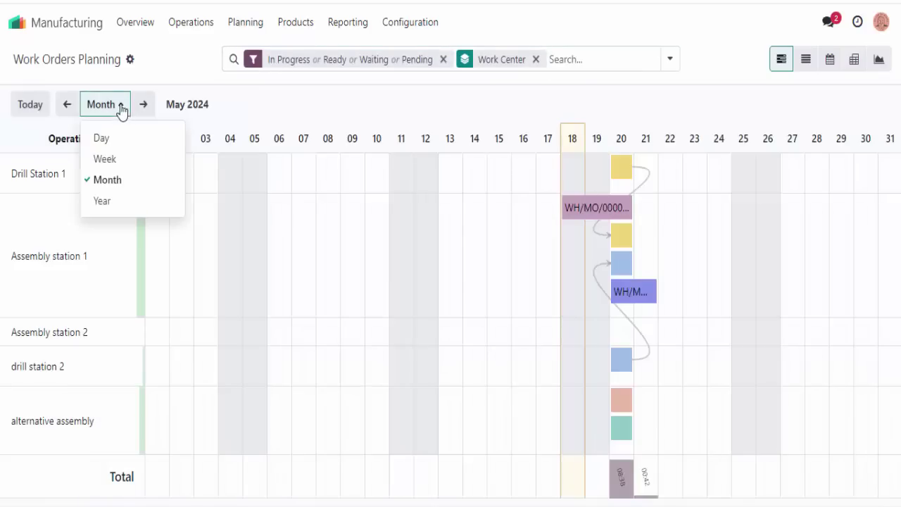
pyautogui.click(112, 159)
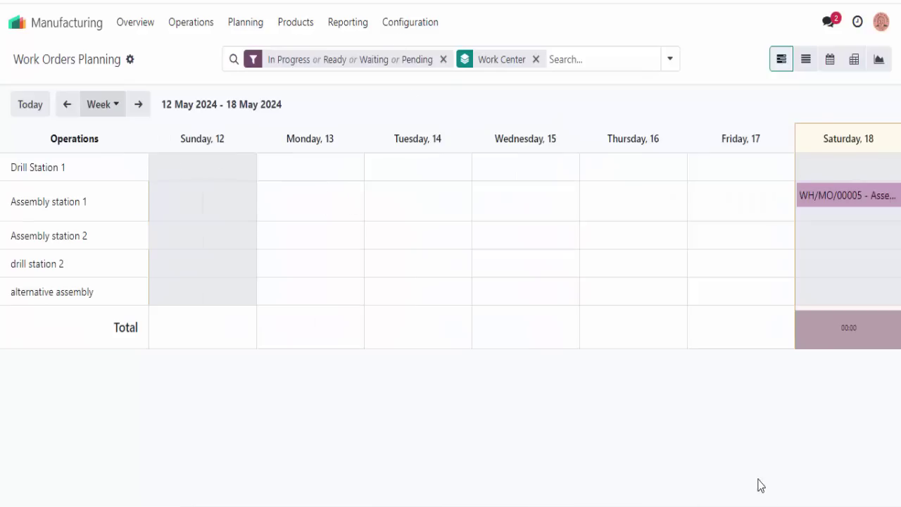
pyautogui.click(116, 107)
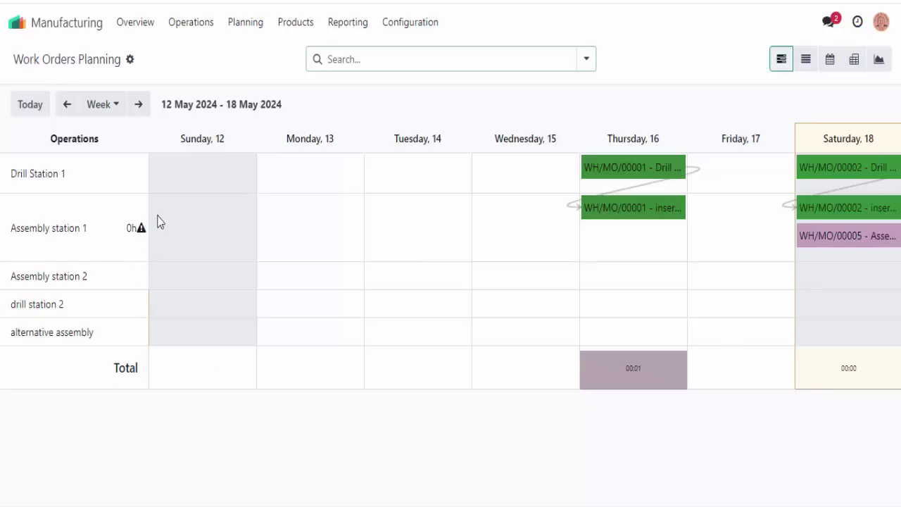
# - On the May 18 day view, inspect the WH/MO/00002 Drill pole, insert dowels and WH/MO/00005 work orders
pyautogui.moveTo(131, 304)
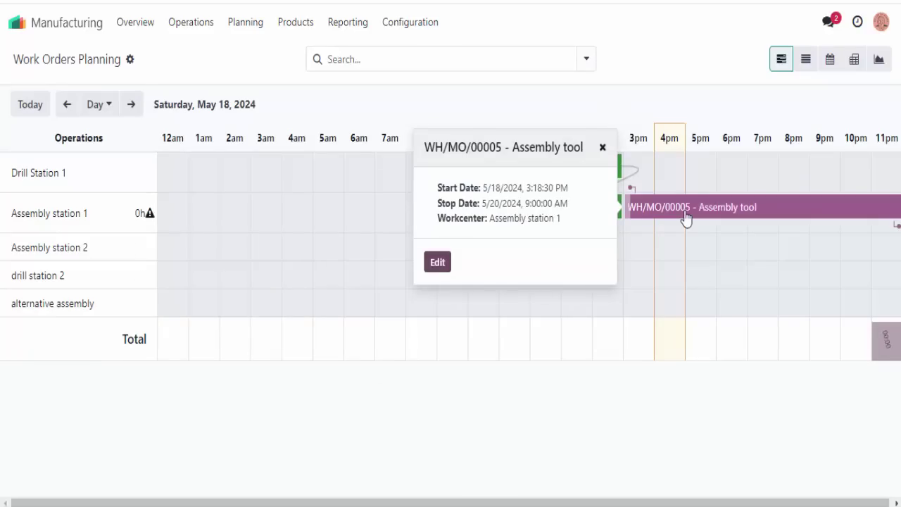
pyautogui.click(622, 171)
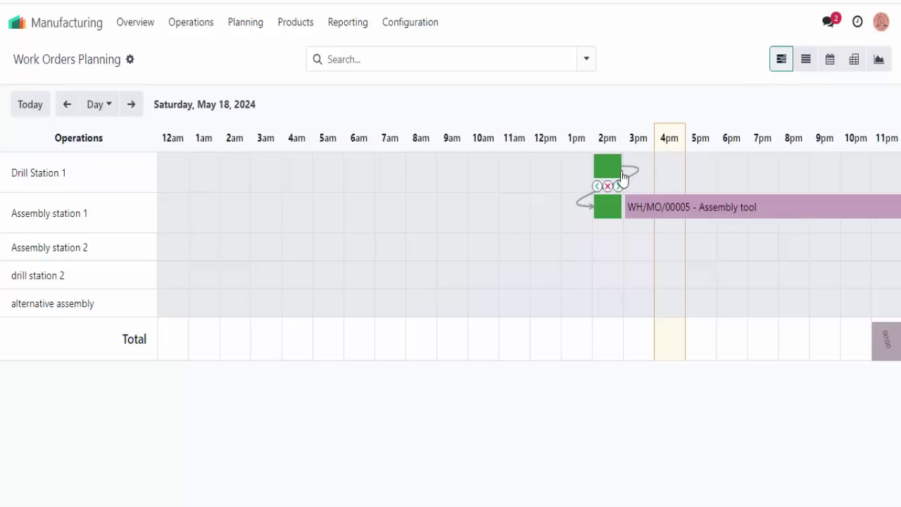
pyautogui.click(605, 171)
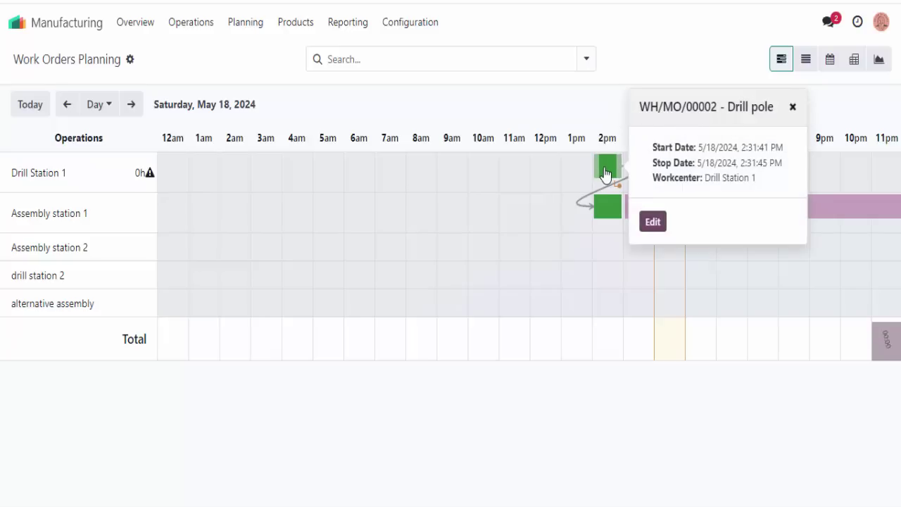
pyautogui.click(607, 215)
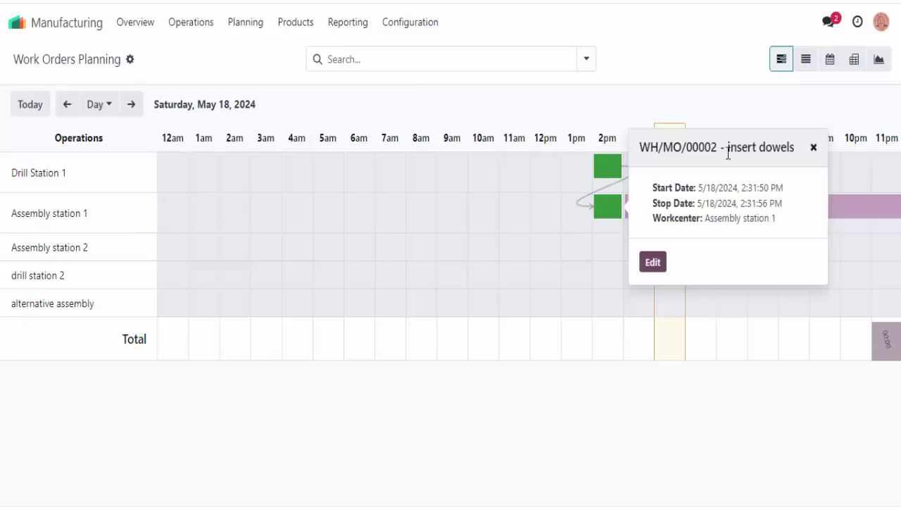
pyautogui.click(844, 206)
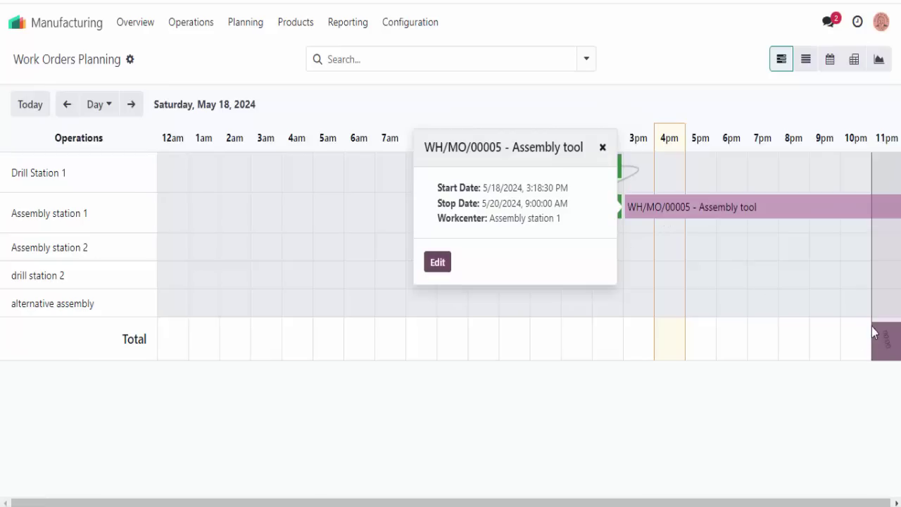
pyautogui.click(649, 111)
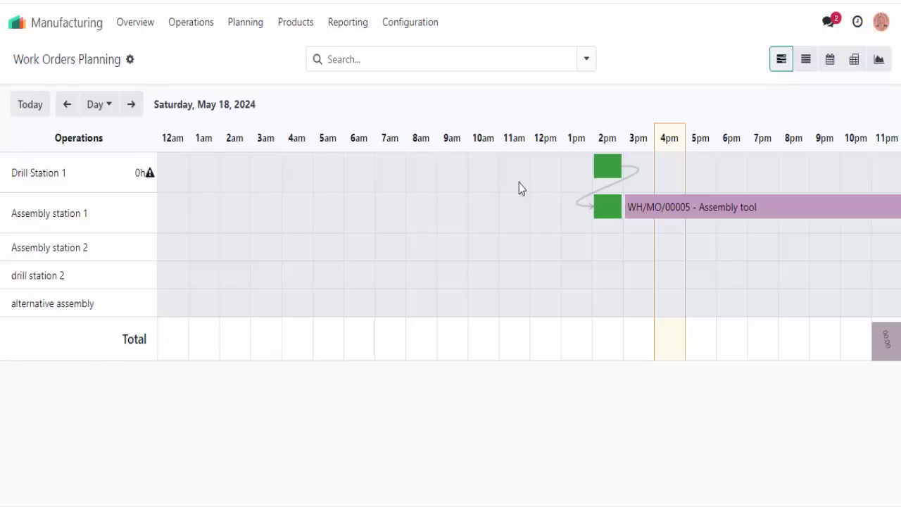
# - Switch the Gantt to Month and inspect the WH/MO/00006, 00007 and 00004 work order details
pyautogui.click(99, 104)
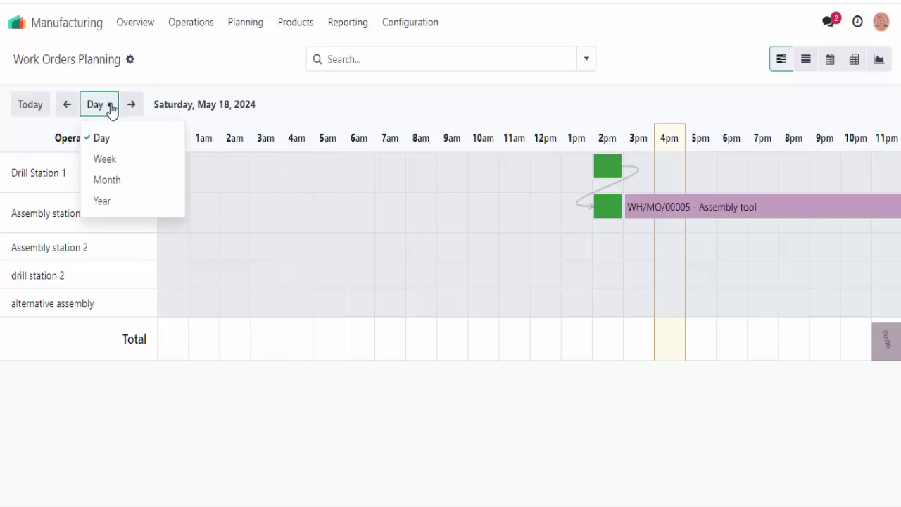
pyautogui.click(115, 181)
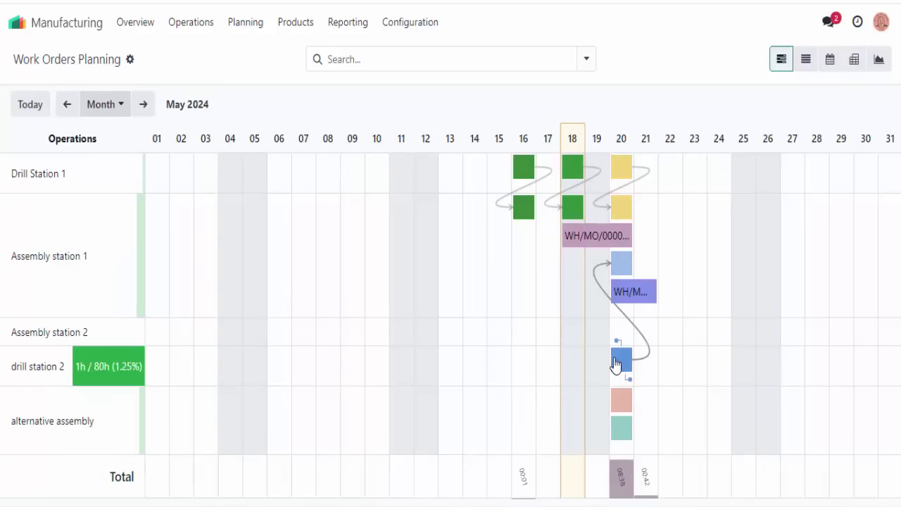
pyautogui.click(623, 399)
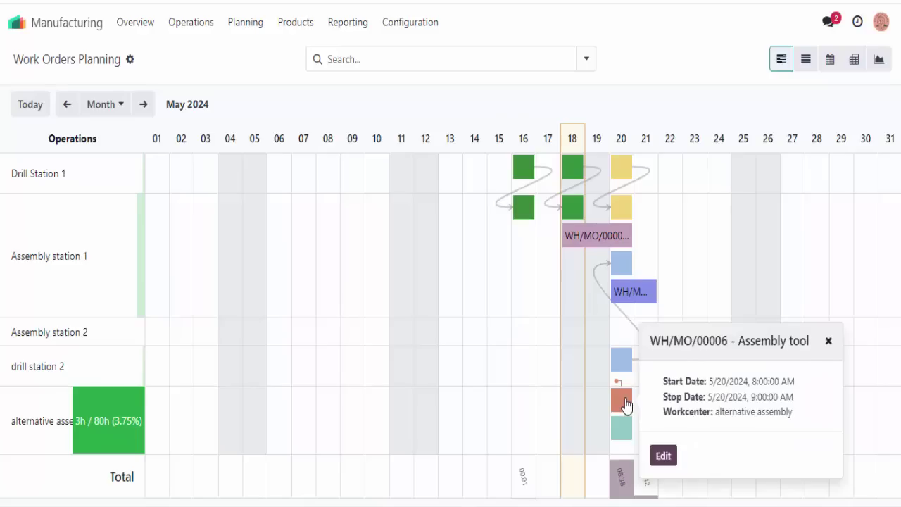
pyautogui.click(622, 435)
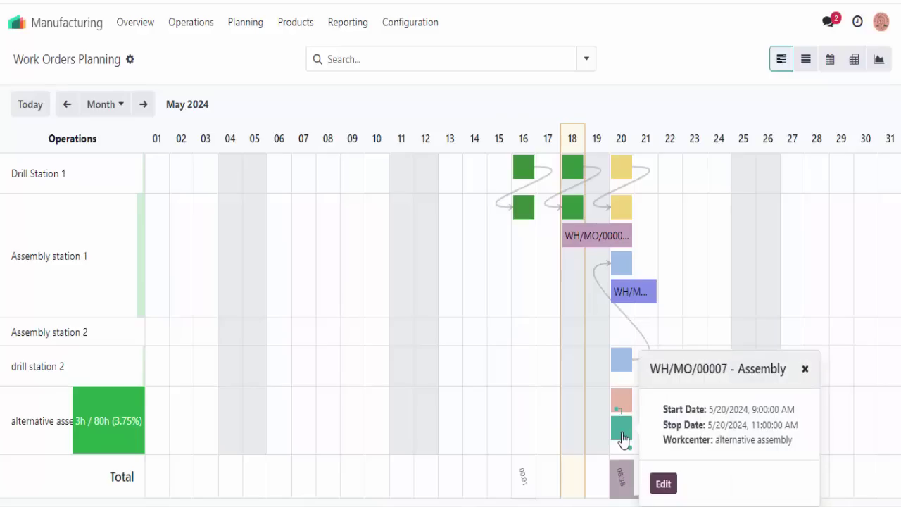
pyautogui.click(619, 377)
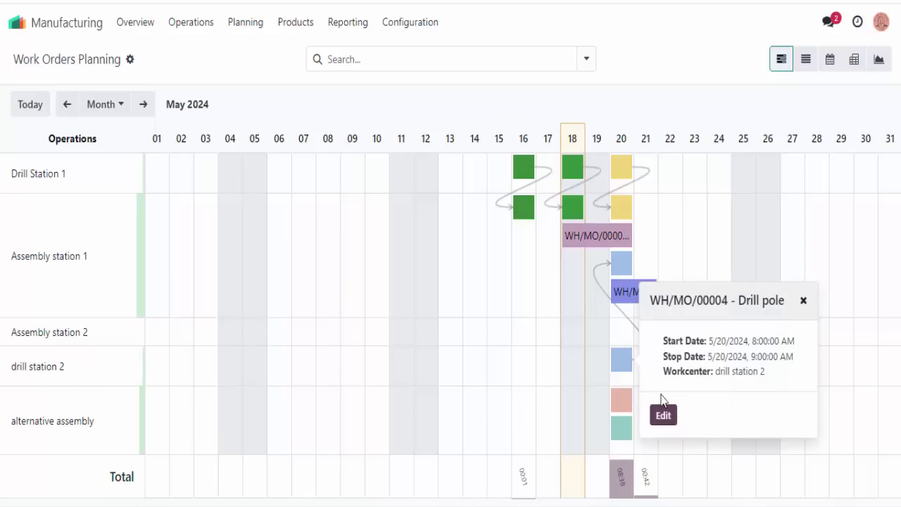
pyautogui.click(620, 427)
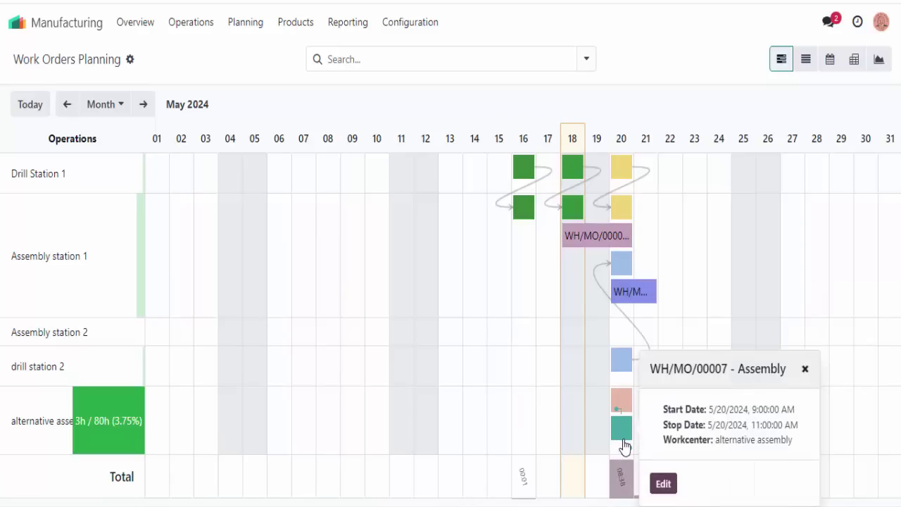